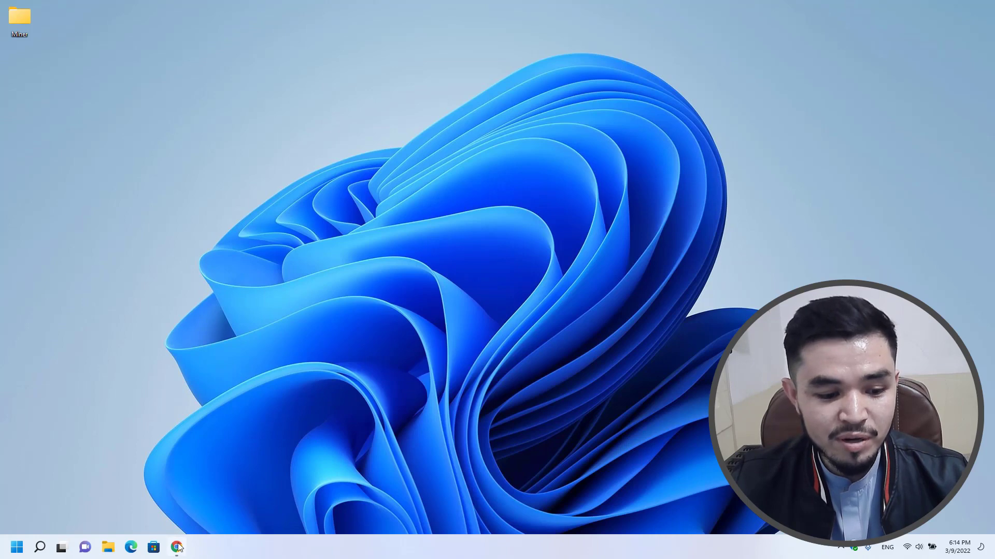
Step: Switch Chrome to the unMineable coins page listing Baby Doge, Crypto.com Coin and Fantom
click(176, 547)
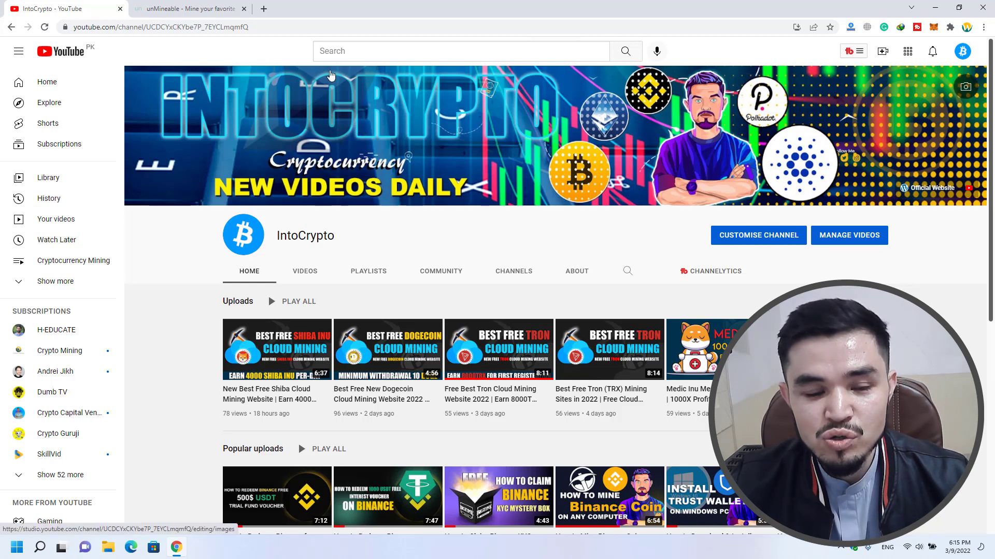
click(220, 7)
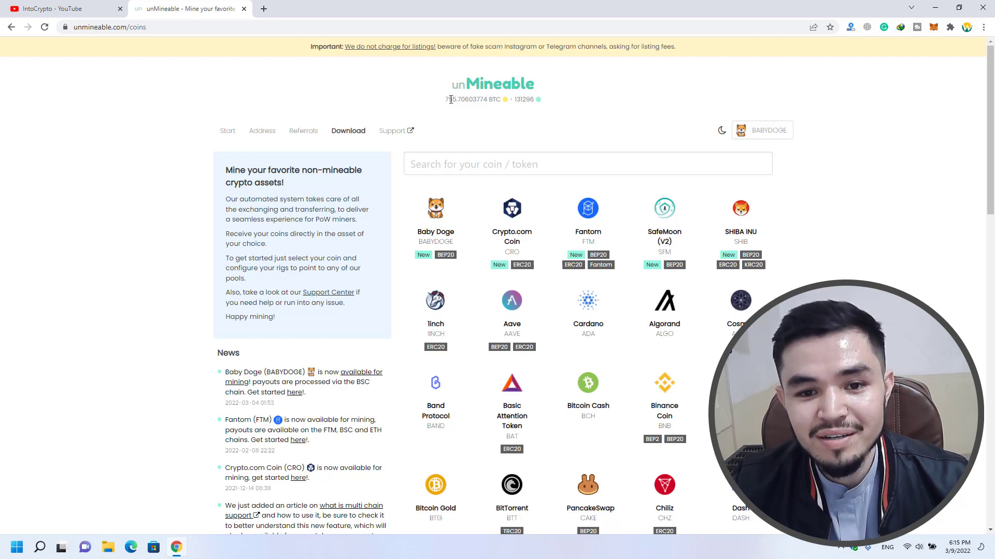
scroll(453, 160, down, 1)
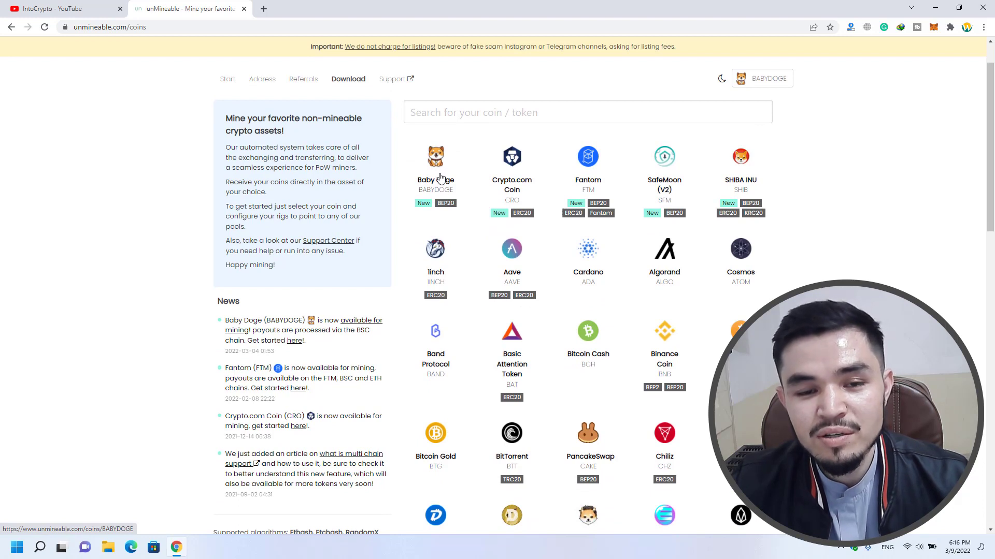
scroll(437, 169, up, 1)
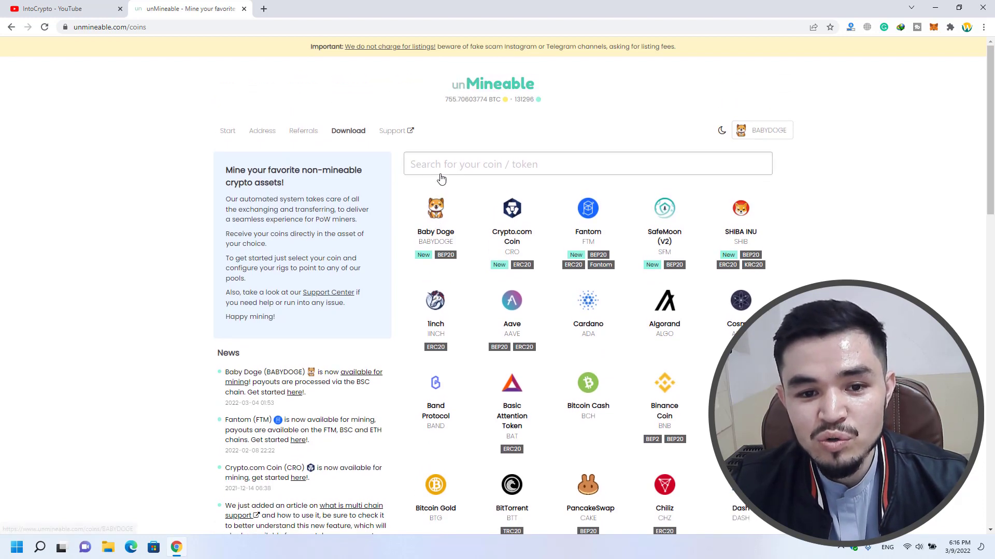
Step: In a new tab, search coinmarketcap.com for 'baby doge' and open Baby Doge Coin
click(263, 8)
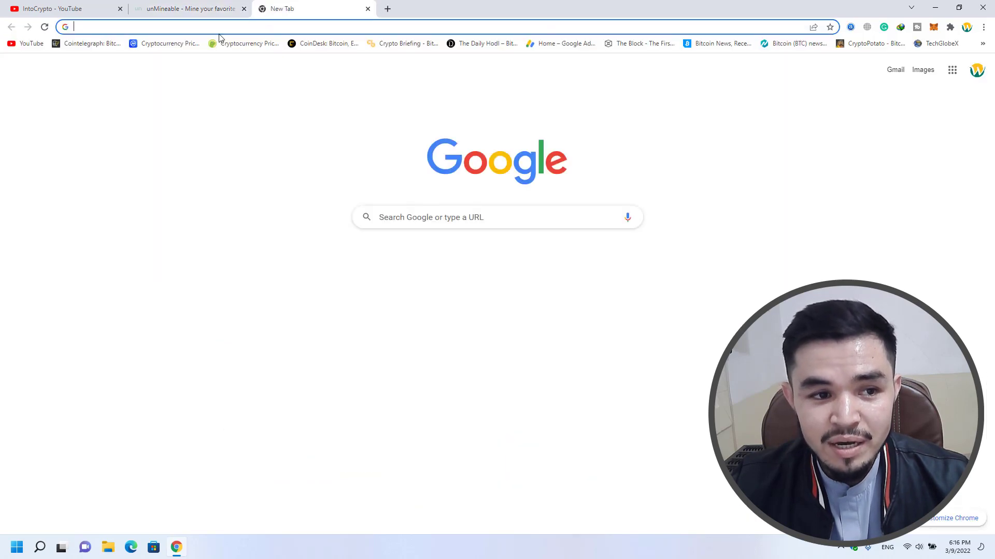
click(175, 39)
text(coin)
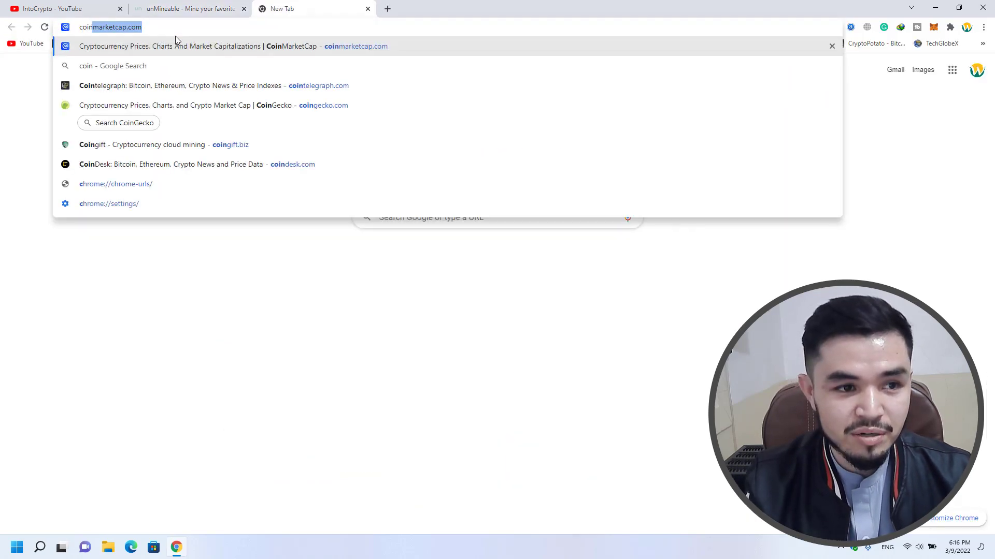
key(Return)
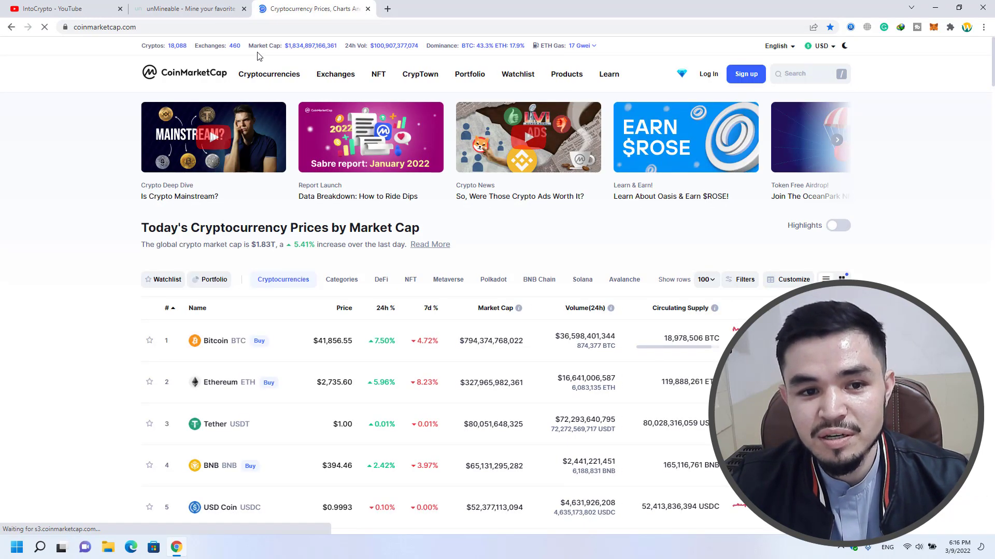
click(802, 82)
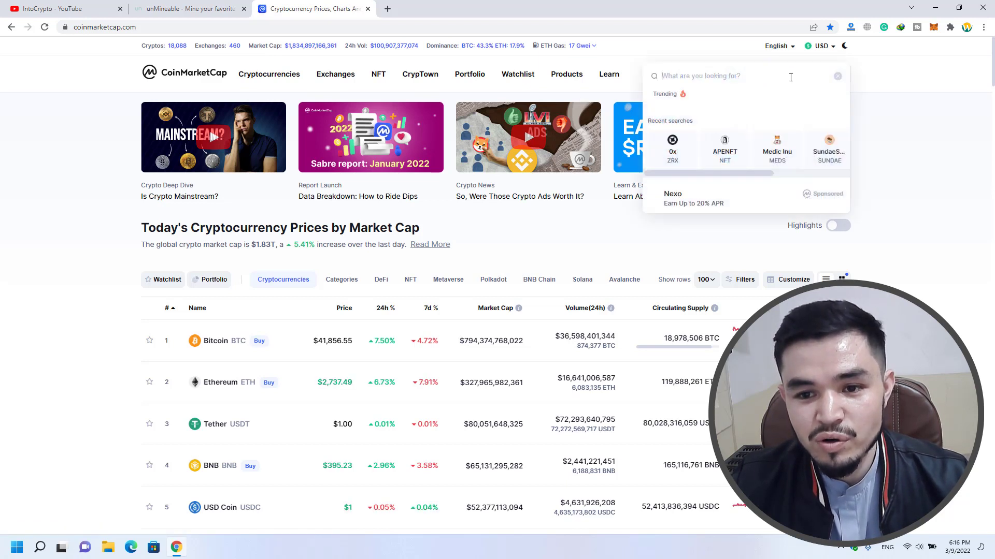
text(baby)
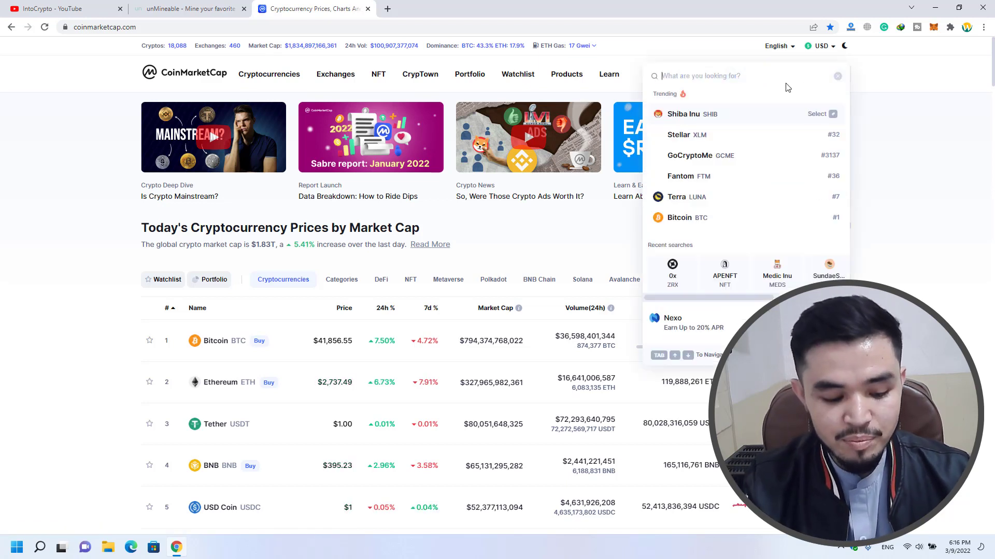
text( doge)
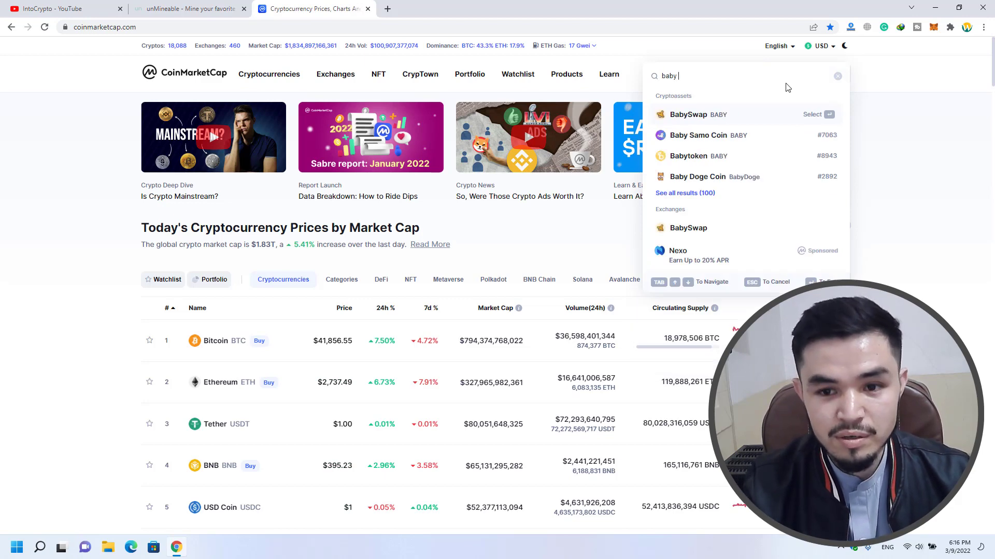
click(748, 115)
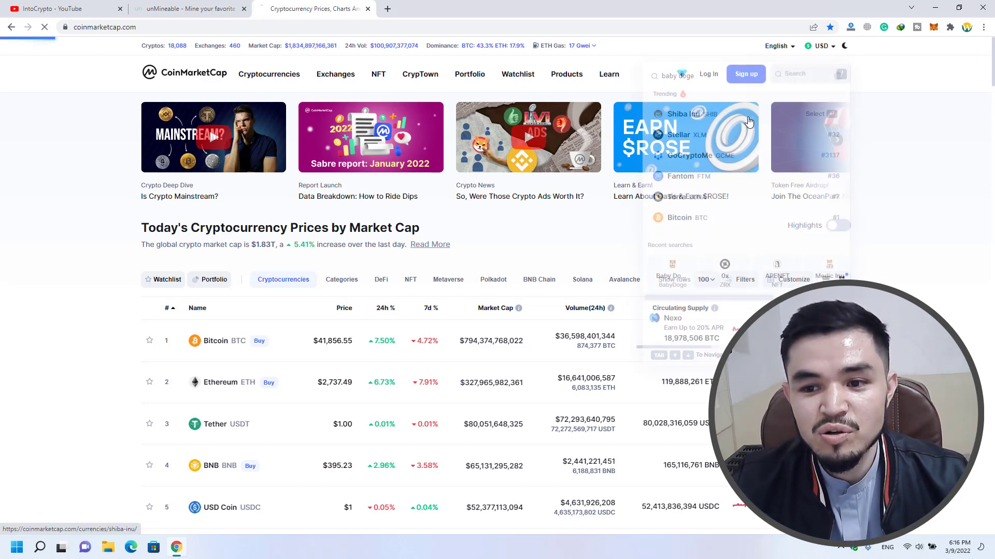
Step: Check the Baby Doge Coin price and its leading zeros, then minimize Chrome
scroll(632, 147, down, 1)
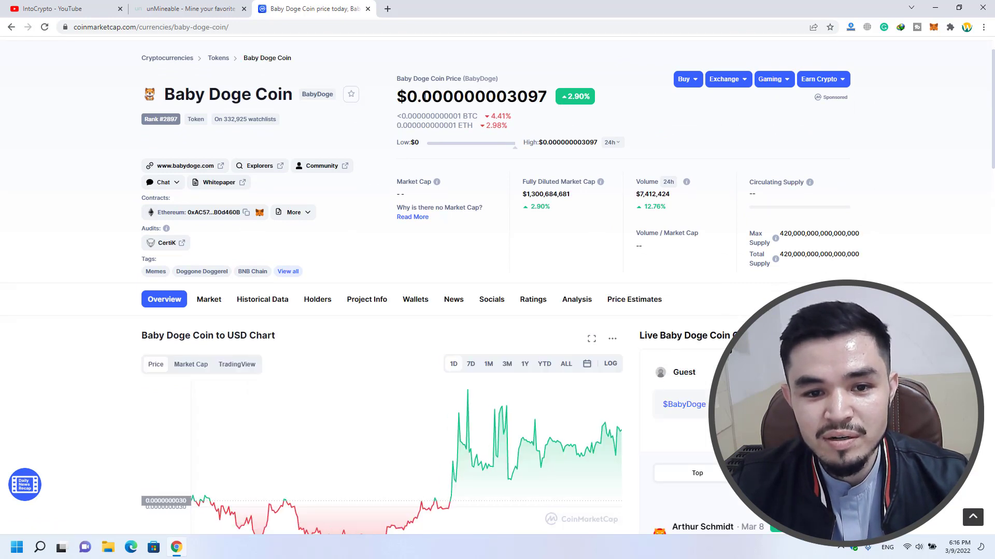
drag(466, 94, 502, 97)
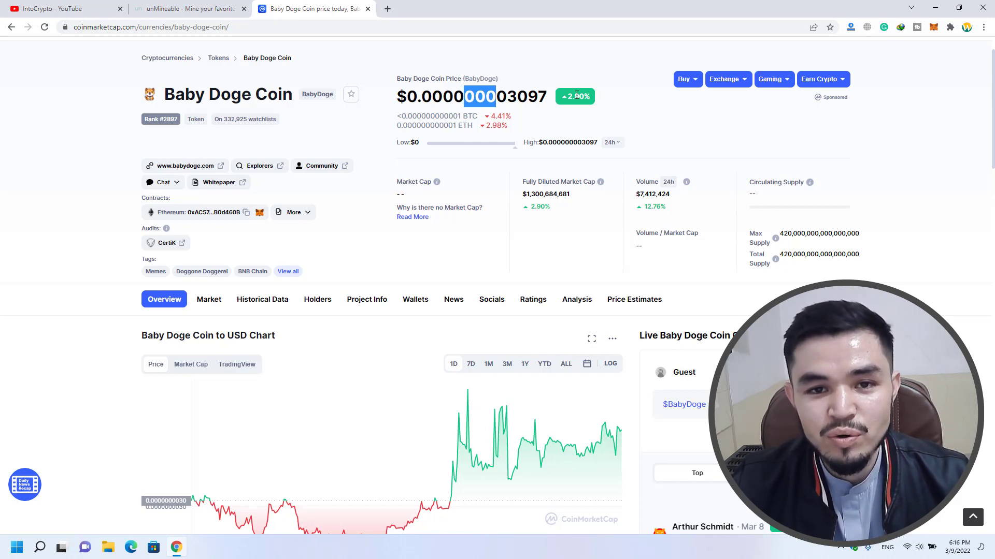
scroll(648, 122, down, 3)
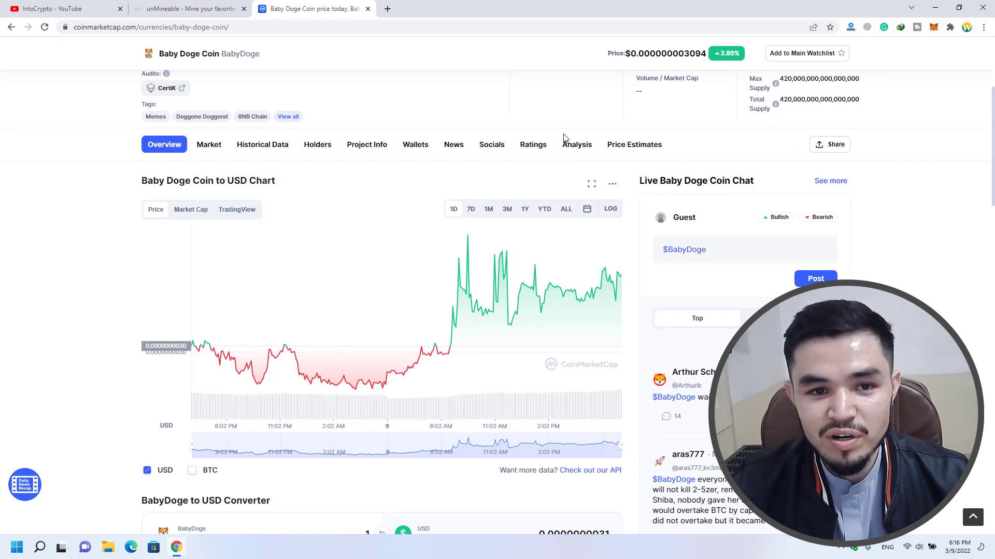
scroll(570, 138, up, 4)
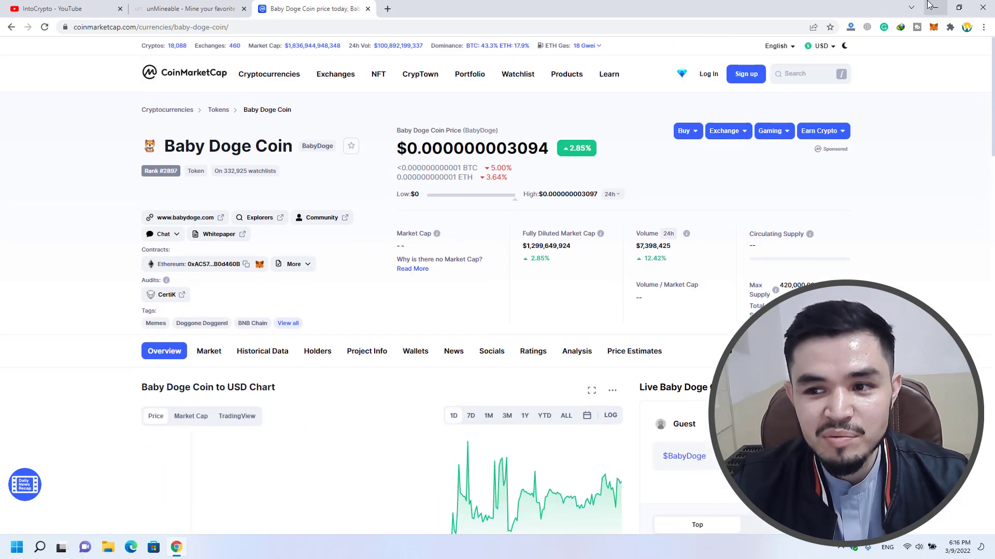
click(931, 7)
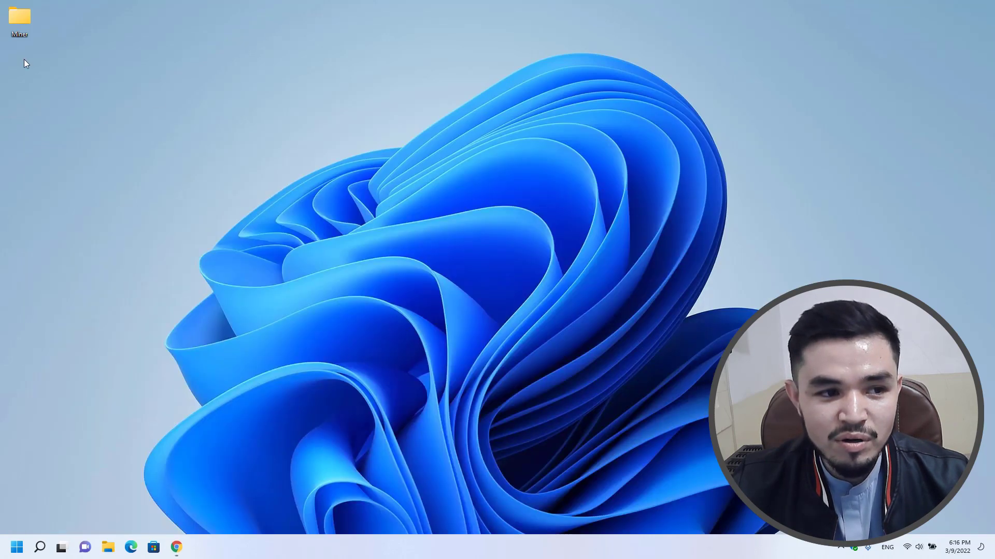
Step: Create a desktop folder named 'Baby Dogecoin', then launch Windows Security
right_click(10, 59)
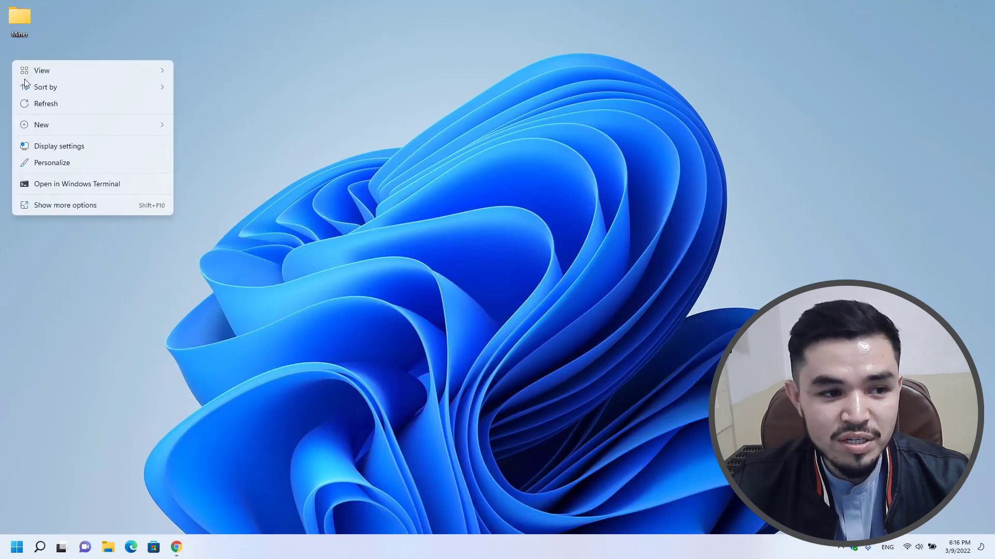
mouse_move(52, 129)
click(198, 125)
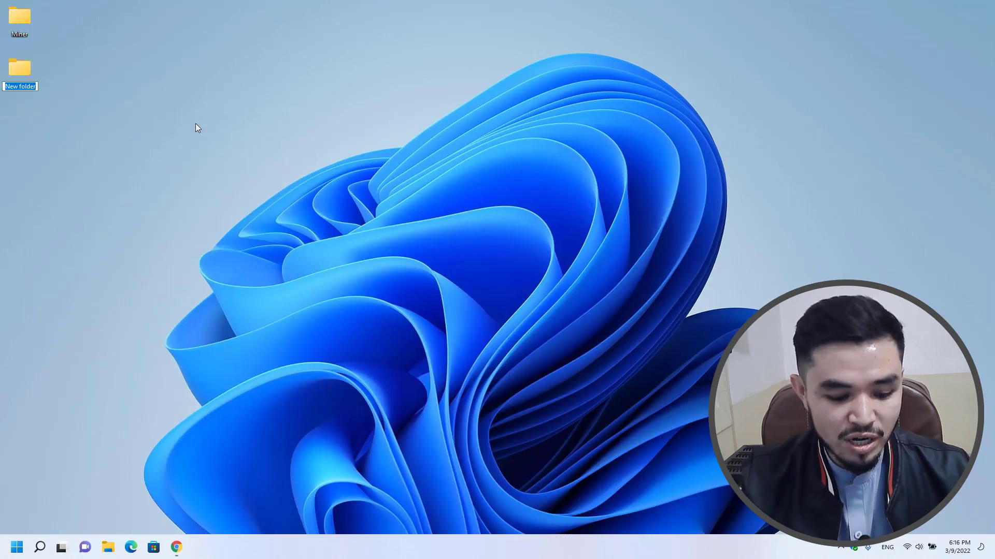
text(Baby D)
text(oged)
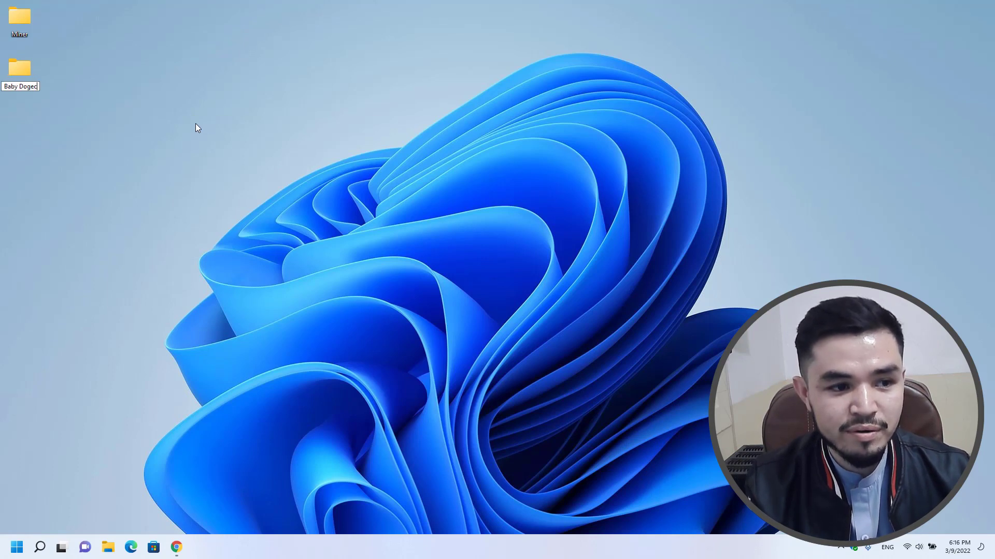
text(oin)
key(Return)
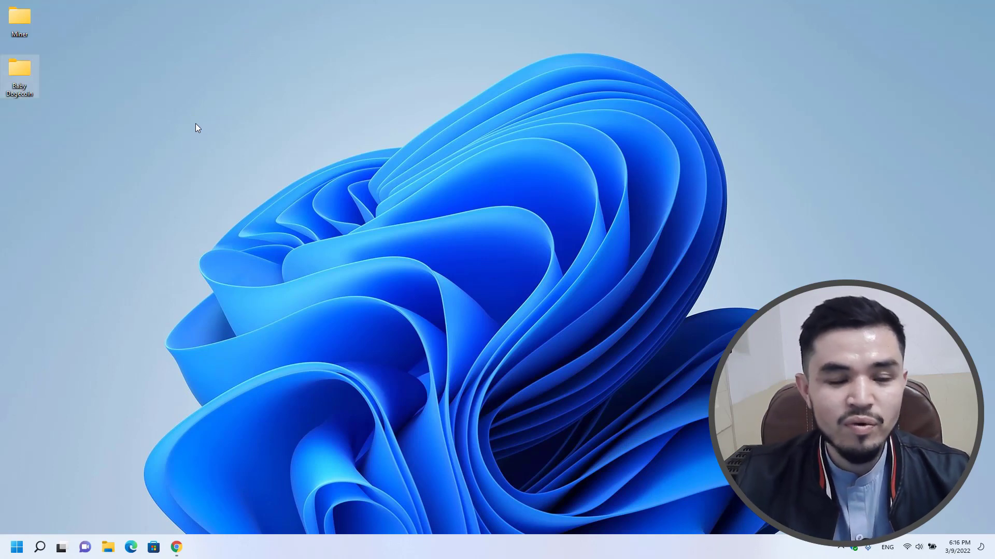
click(856, 547)
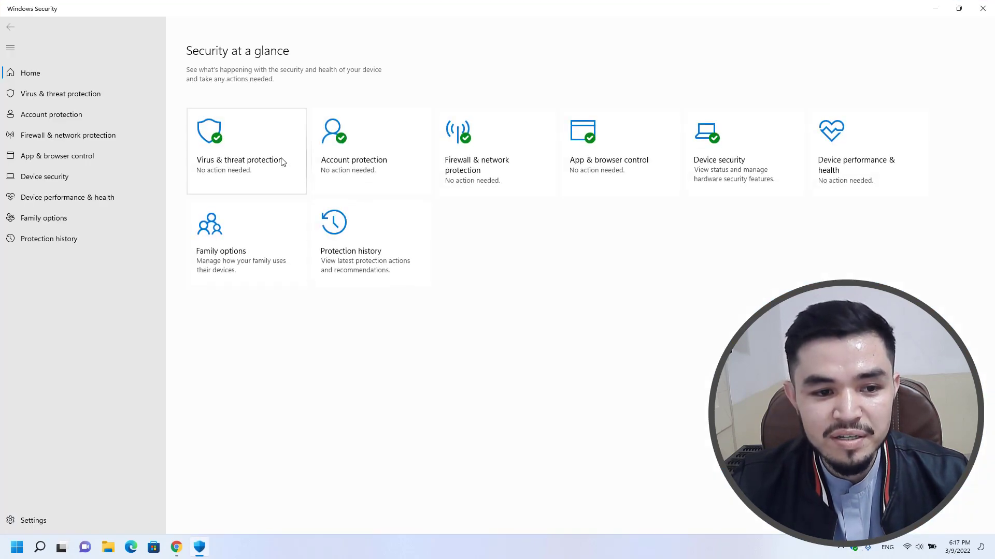
Step: Go to the Exclusions list in Virus & threat protection settings
click(283, 163)
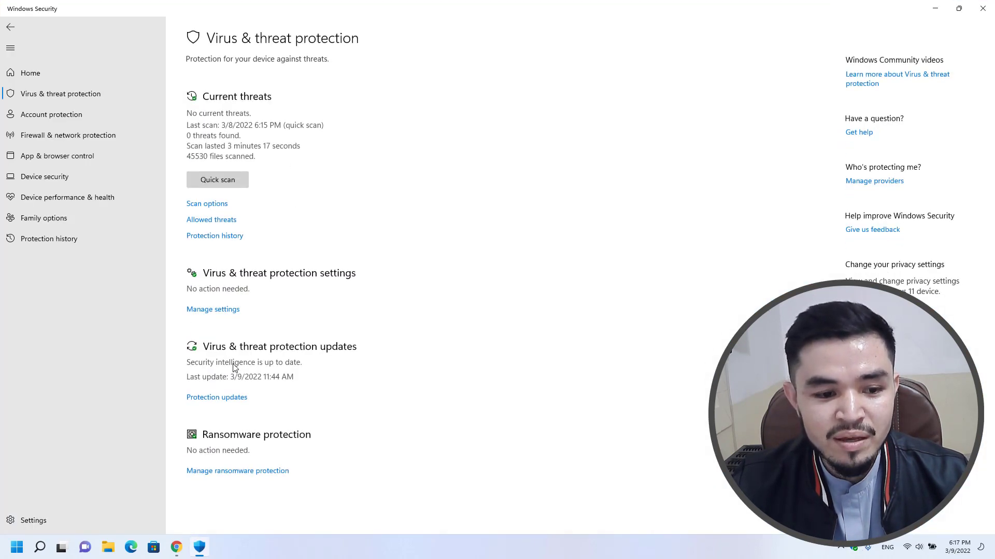
click(222, 310)
scroll(225, 504, down, 3)
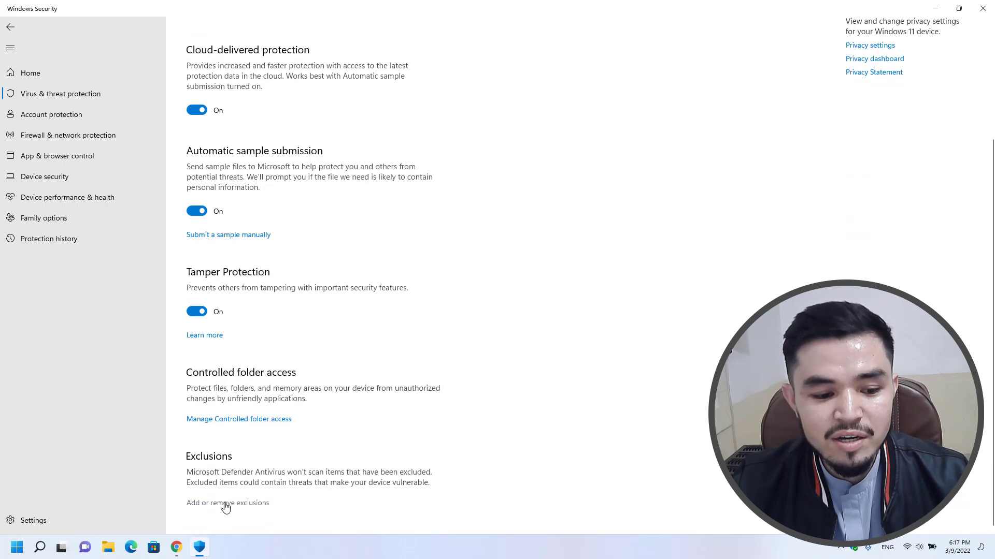
scroll(228, 508, up, 2)
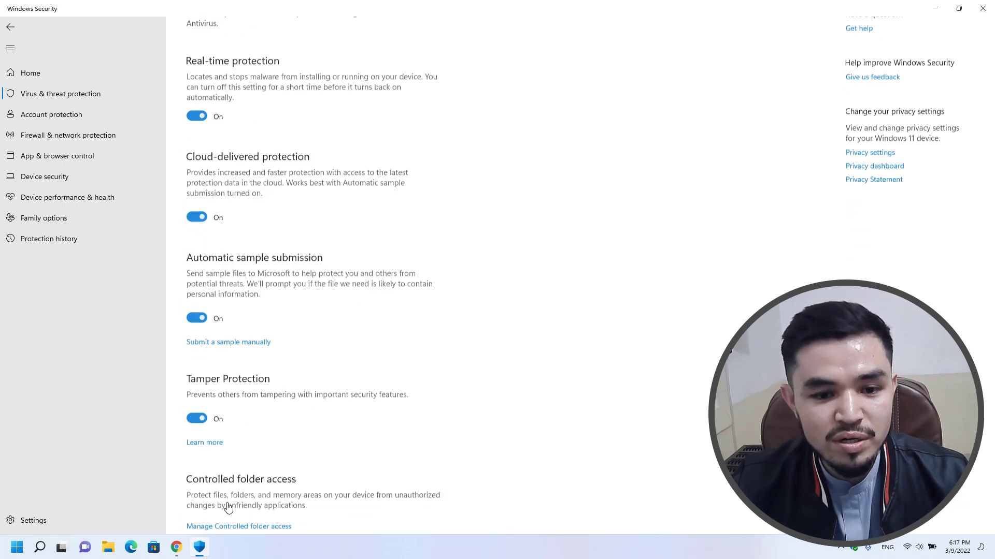
scroll(415, 349, up, 1)
scroll(253, 133, down, 10)
click(253, 134)
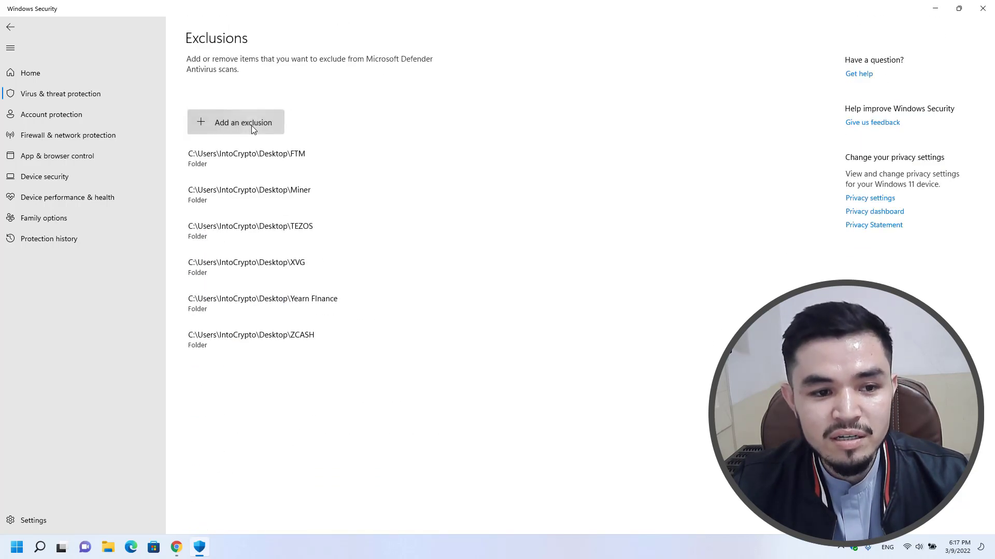
Step: Add Desktop\Baby Dogecoin as a folder exclusion and close Windows Security
click(251, 125)
click(250, 161)
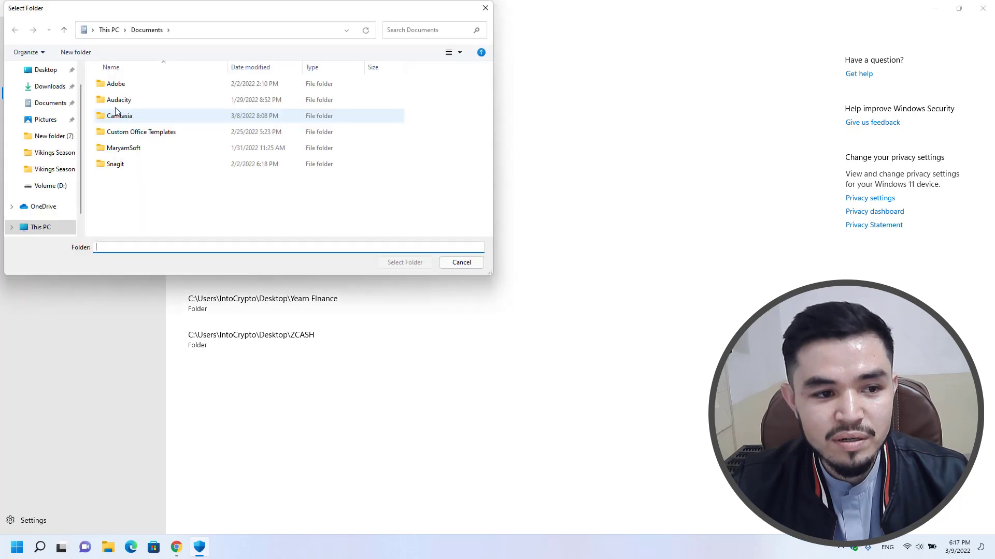
click(52, 70)
double_click(144, 106)
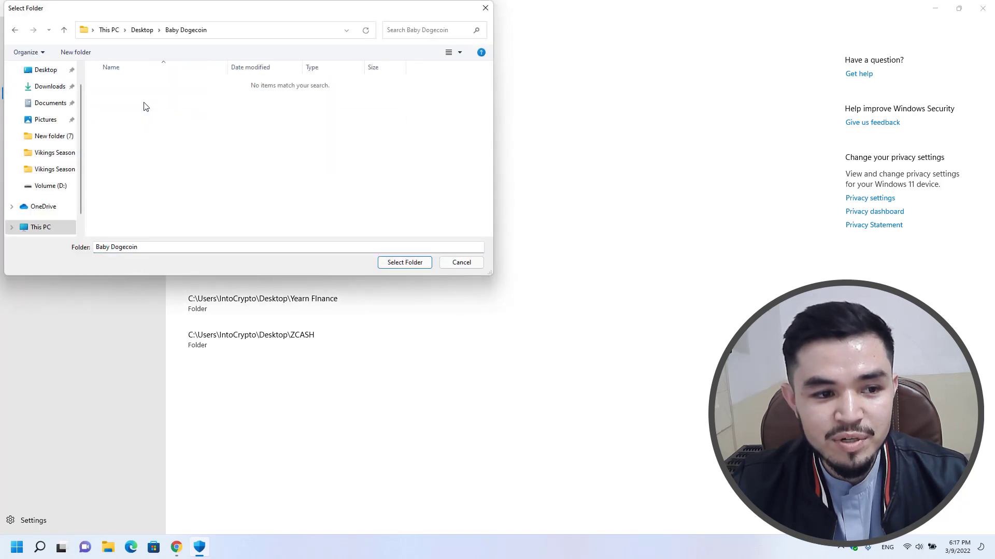
click(393, 264)
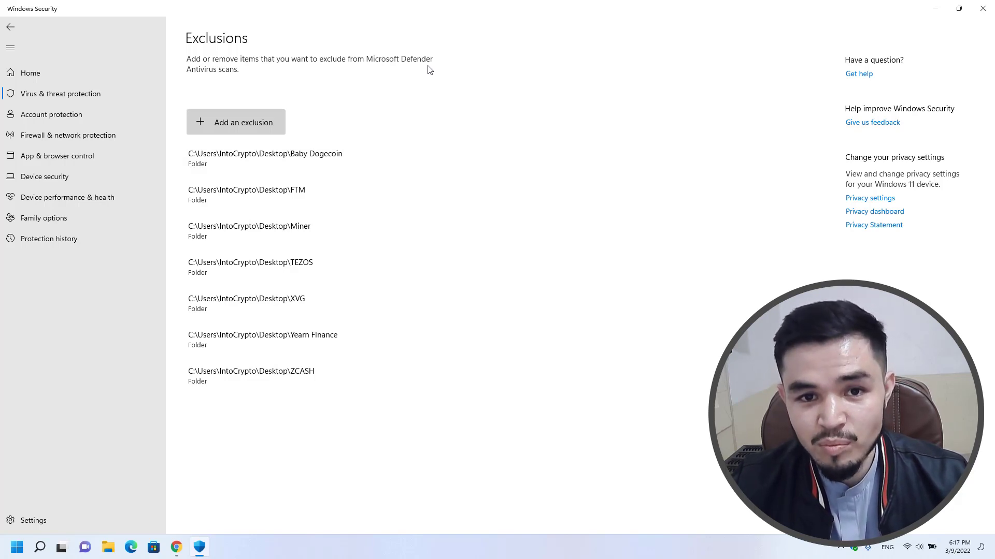
click(982, 17)
Step: Send the miner-files-included (mfi) download from unMineable's Download page to IDM
click(177, 547)
click(205, 6)
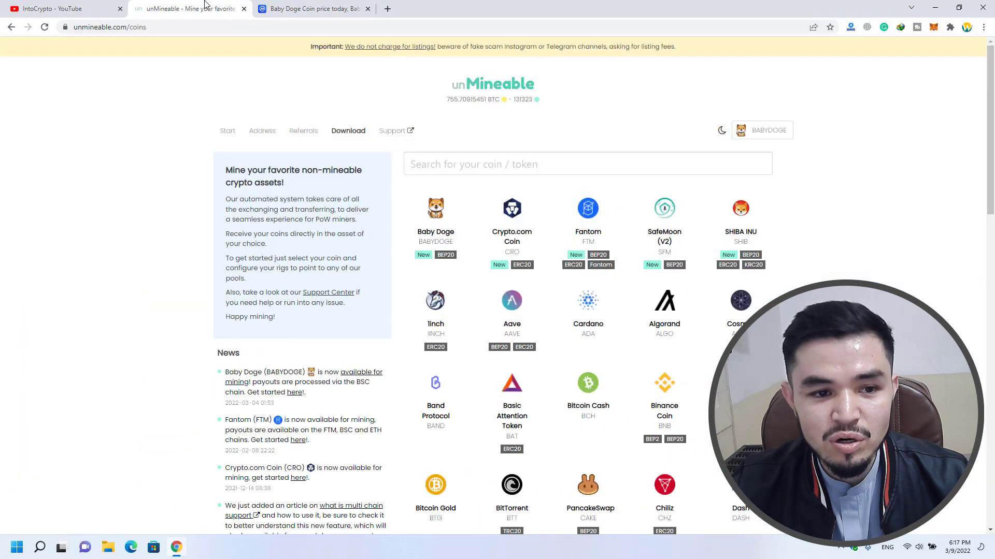
click(358, 133)
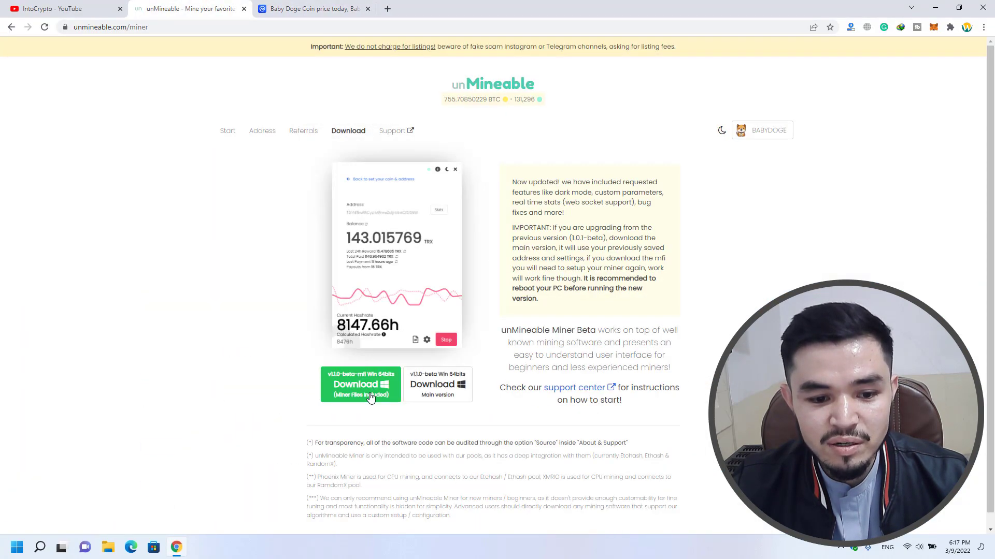
right_click(369, 394)
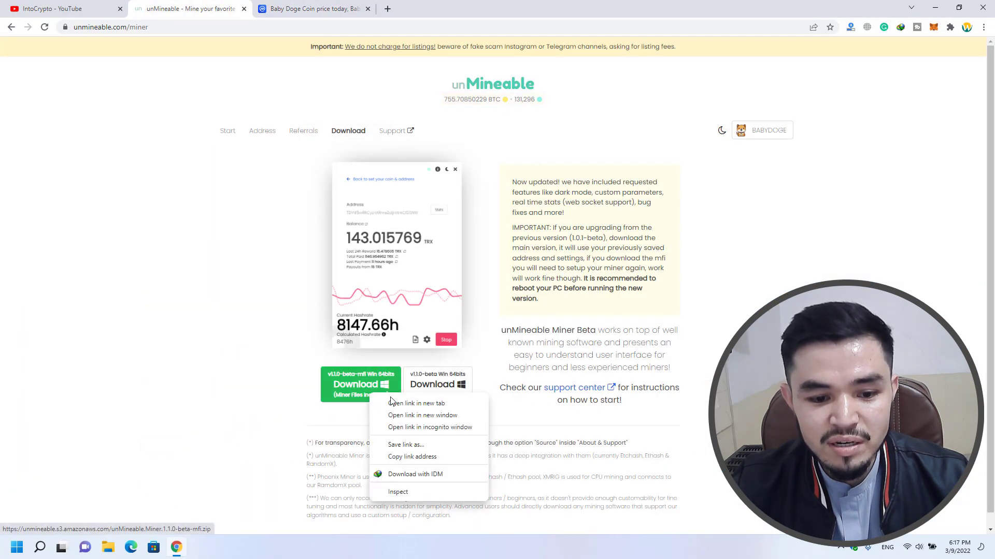
click(424, 476)
Step: Set the IDM save location to Desktop\Baby Dogecoin, start the download, then cancel it
click(582, 258)
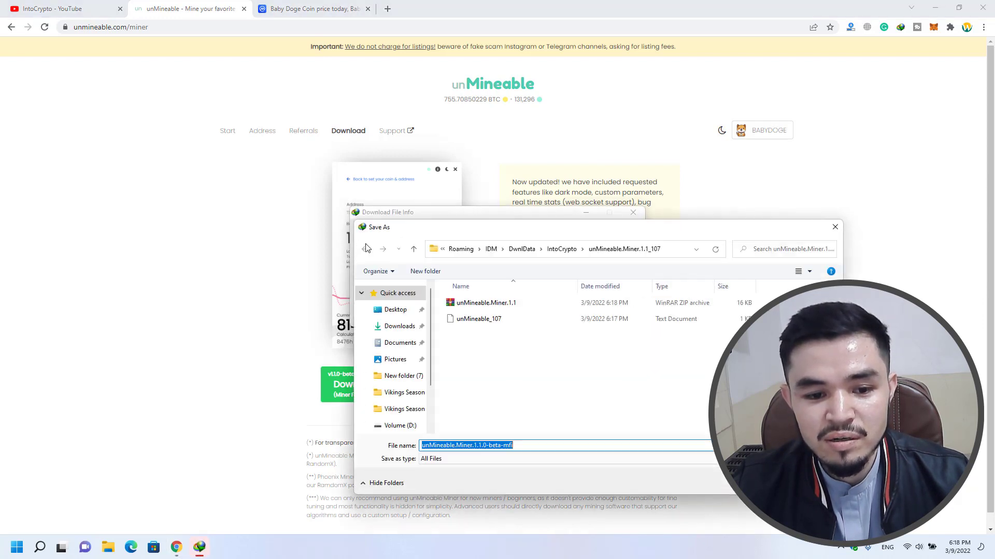
click(396, 309)
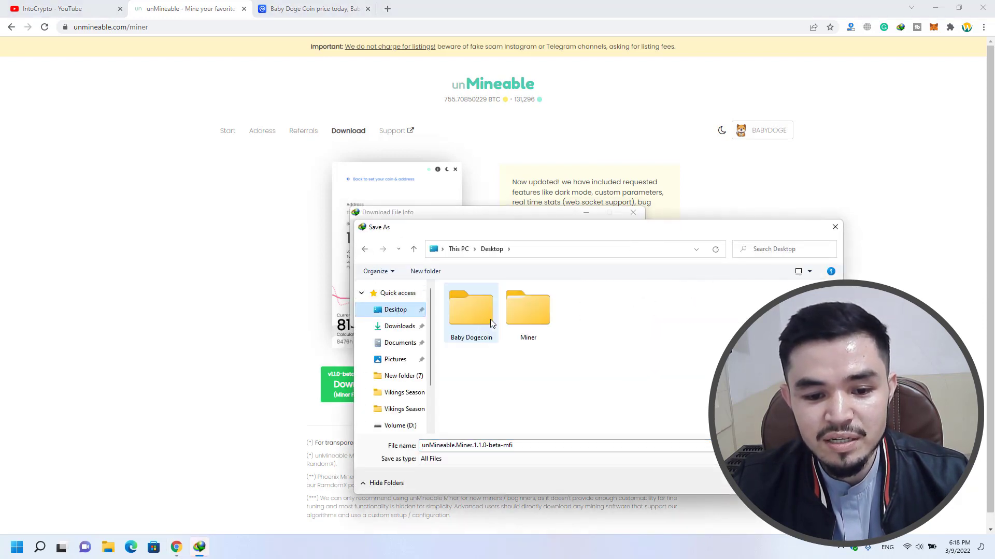
double_click(490, 319)
key(Return)
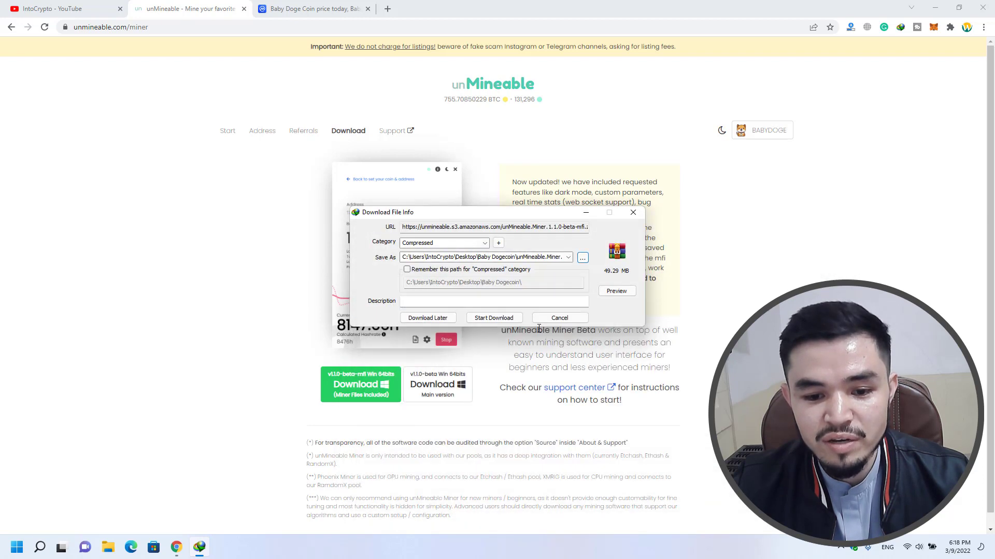
click(476, 318)
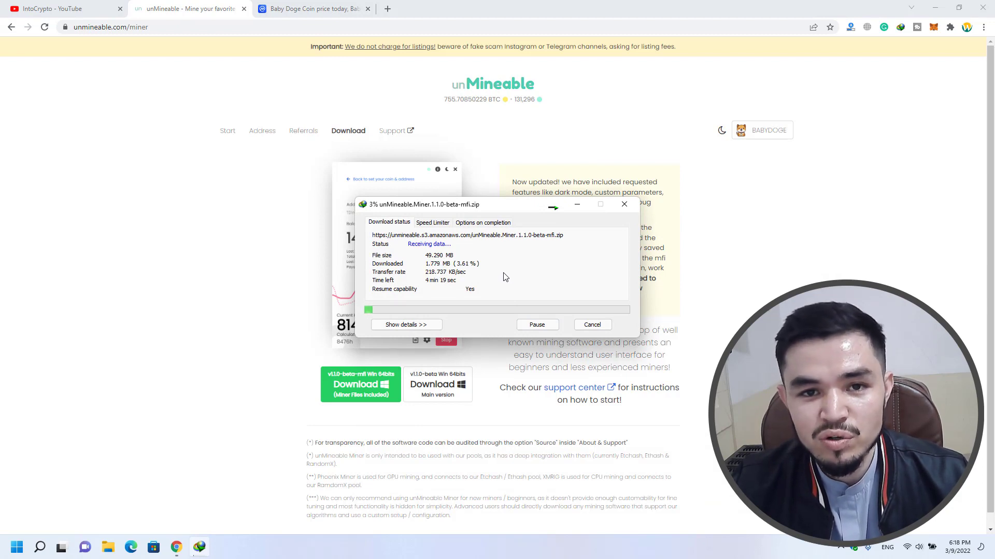
click(580, 327)
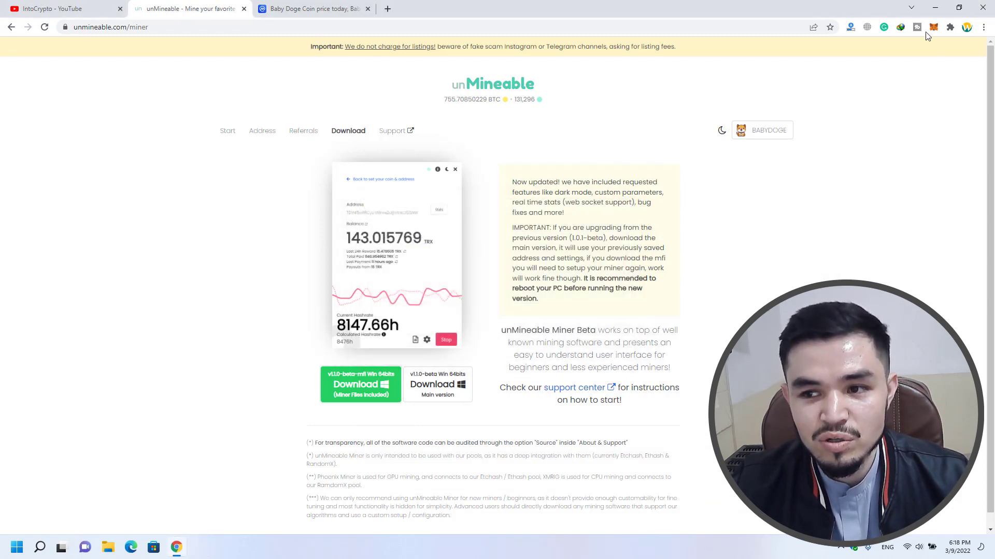
click(935, 8)
Step: Copy the unMineable.Miner.1.1.0-beta-mfi archive from the desktop Miner folder
double_click(32, 25)
click(272, 101)
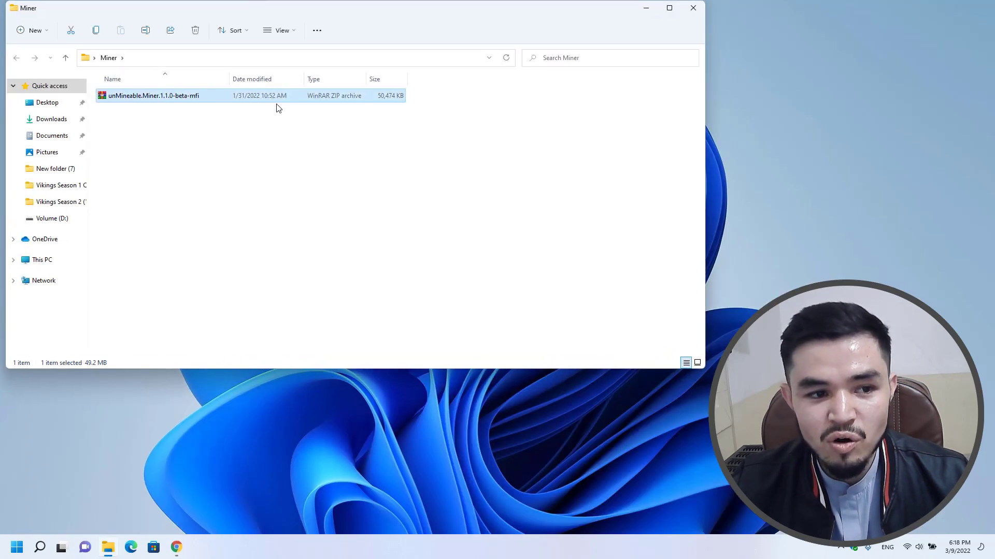
right_click(285, 102)
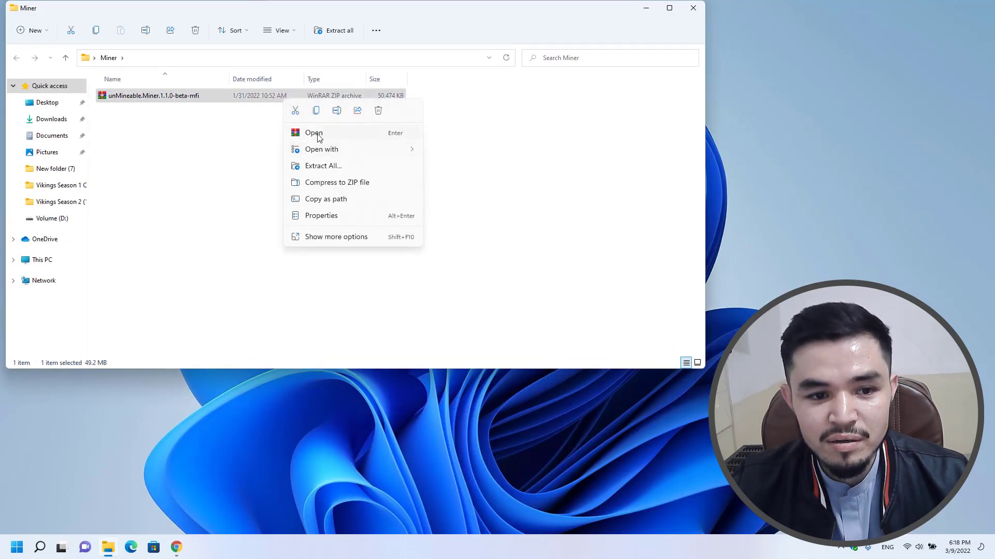
click(317, 112)
click(693, 8)
Step: Paste the archive into the empty Baby Dogecoin folder
double_click(31, 82)
drag(389, 15, 562, 83)
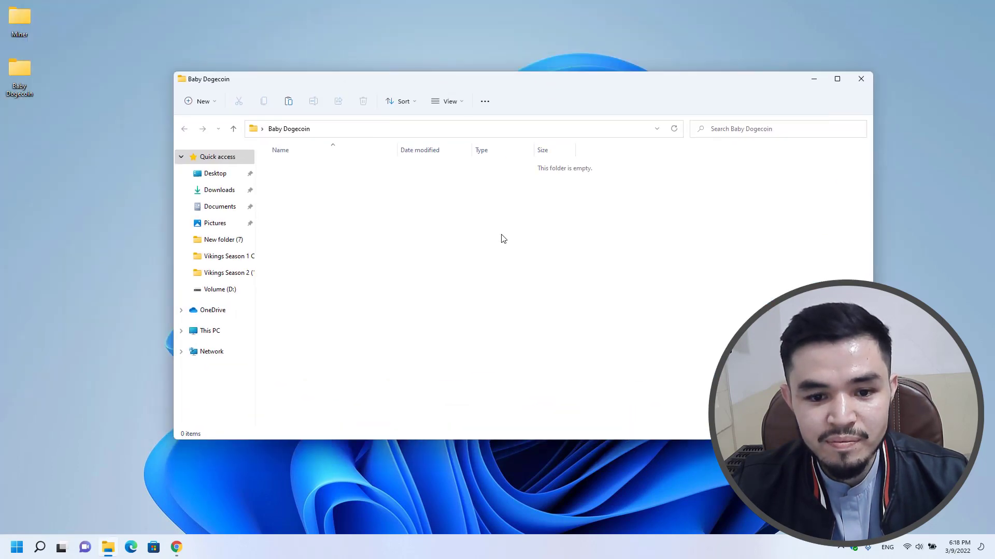
right_click(489, 217)
click(500, 227)
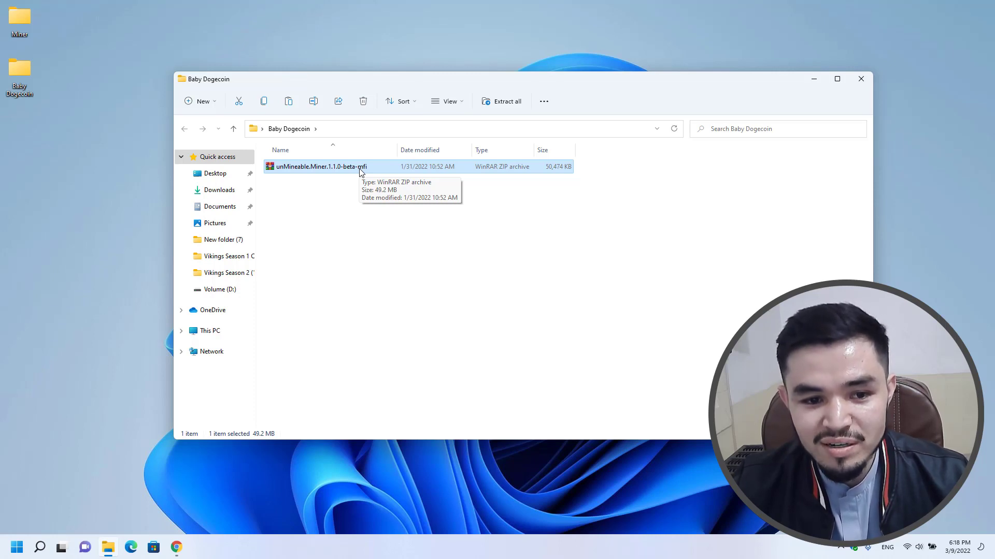
right_click(361, 172)
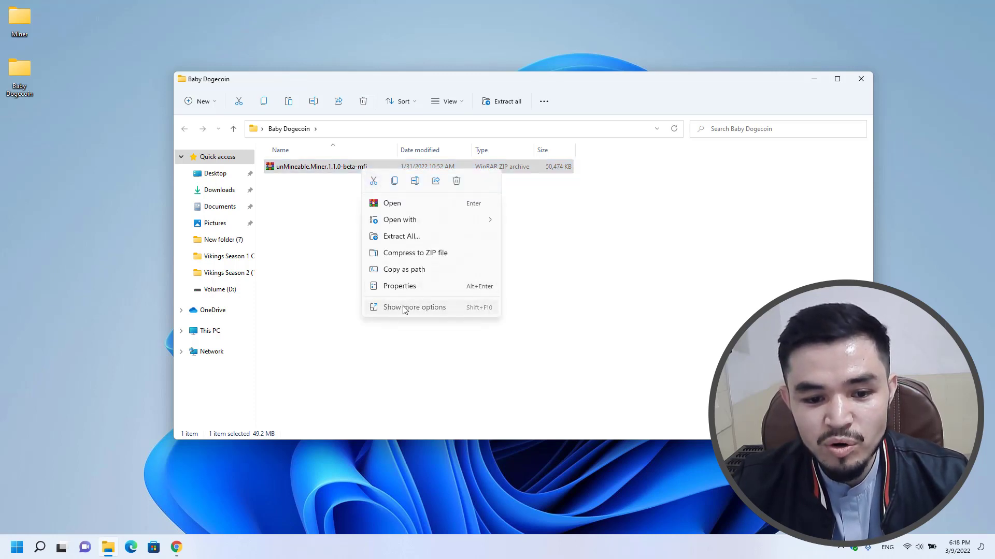
Step: Extract the mfi archive here and run the unMineable Miner 1.1.0-beta-mfi application
click(405, 308)
click(436, 104)
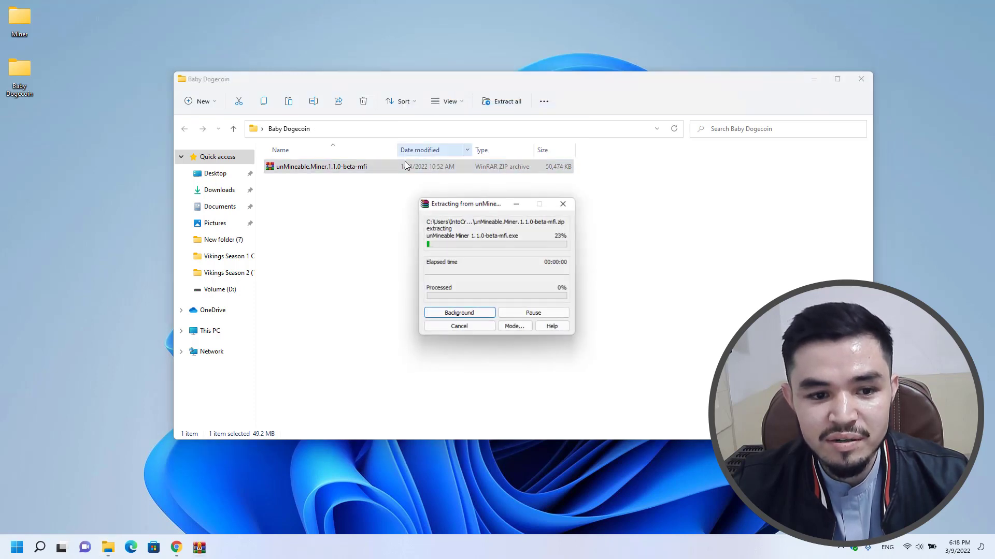
double_click(334, 166)
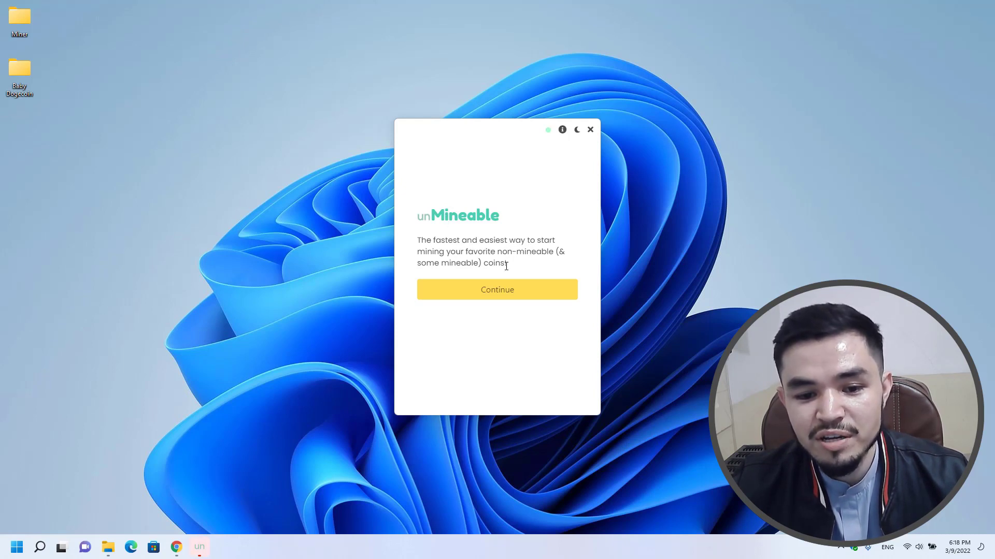
Step: Choose CPU mining with Baby Doge (BABYDOGE) and delete the old saved address
click(507, 292)
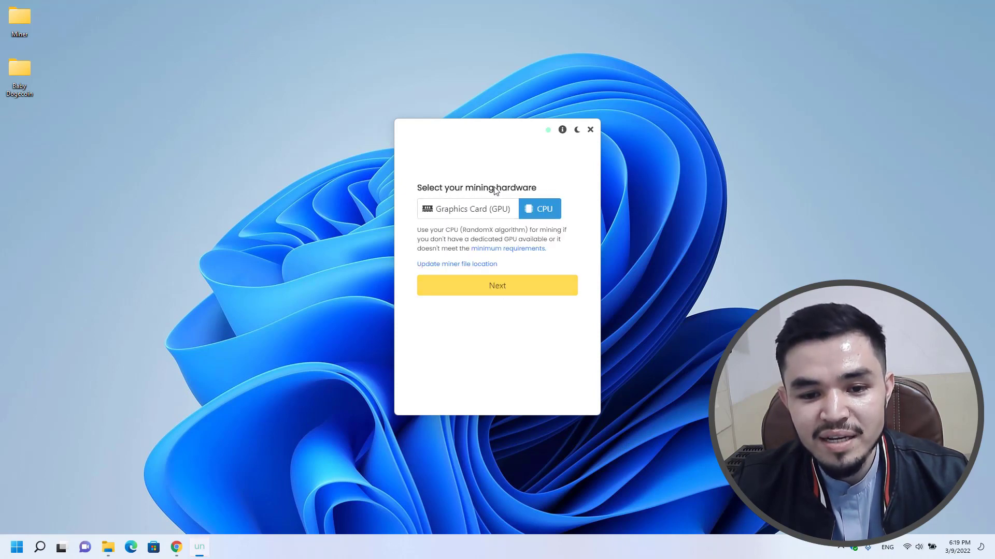
click(506, 287)
click(496, 213)
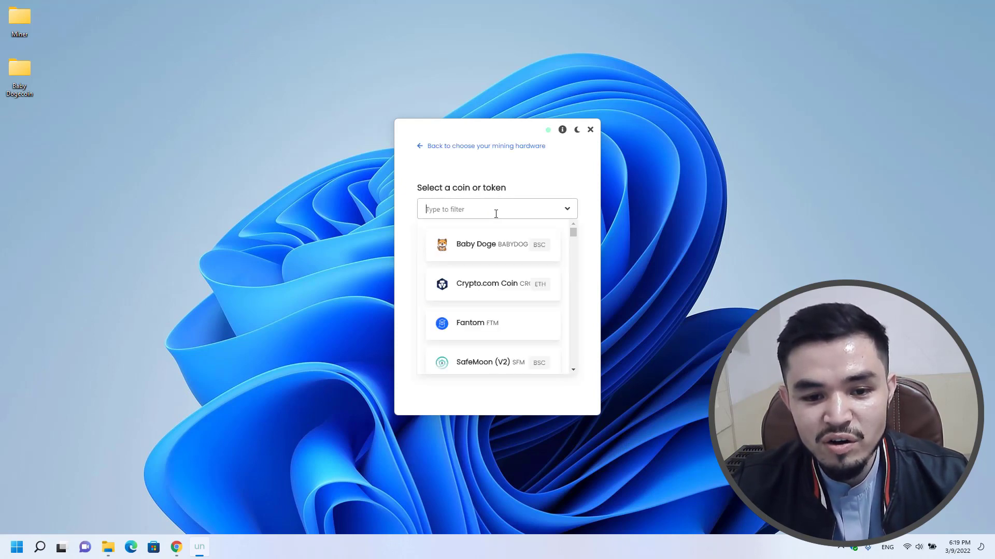
click(475, 248)
double_click(494, 247)
key(BackSpace)
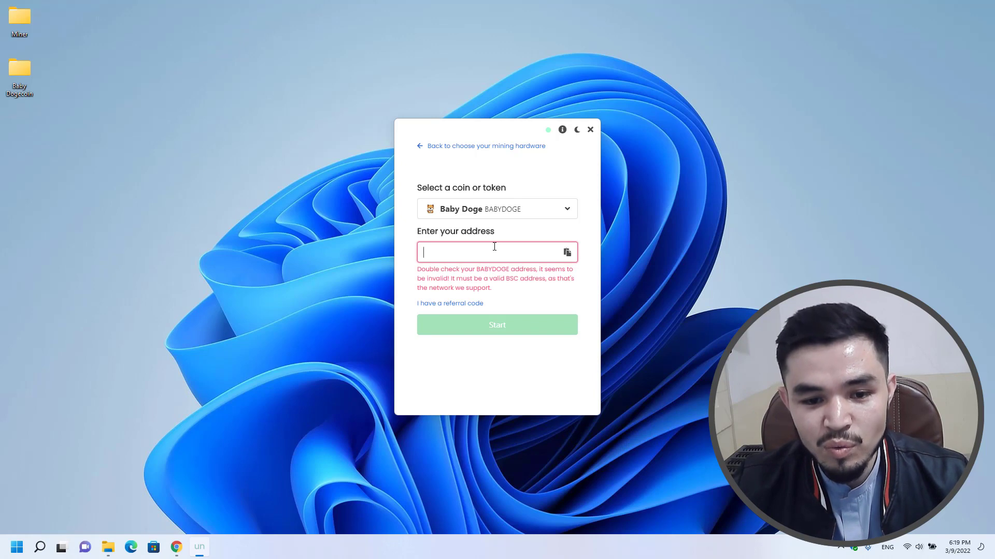
click(176, 547)
click(309, 9)
scroll(343, 226, down, 5)
scroll(674, 306, down, 10)
scroll(495, 444, down, 10)
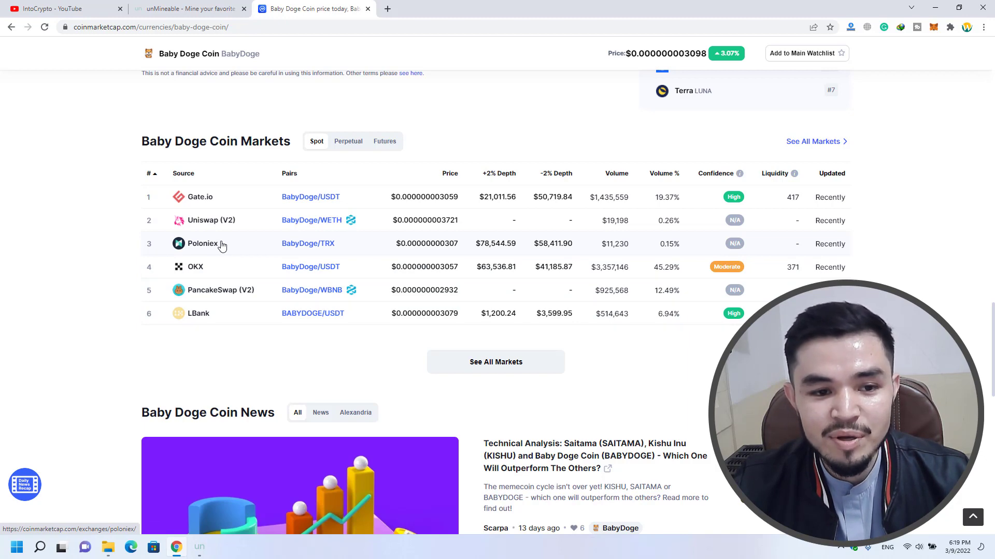
scroll(640, 188, up, 10)
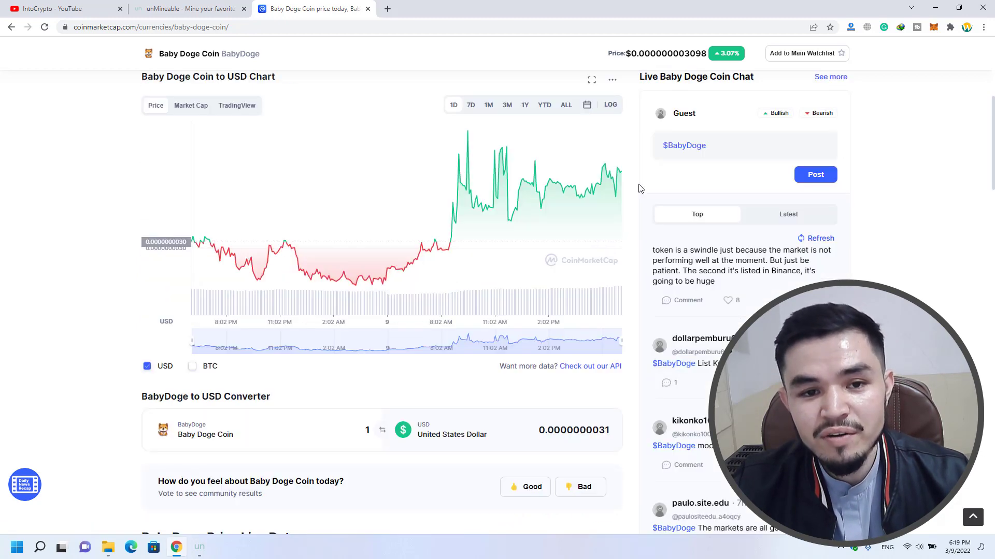
scroll(640, 188, up, 6)
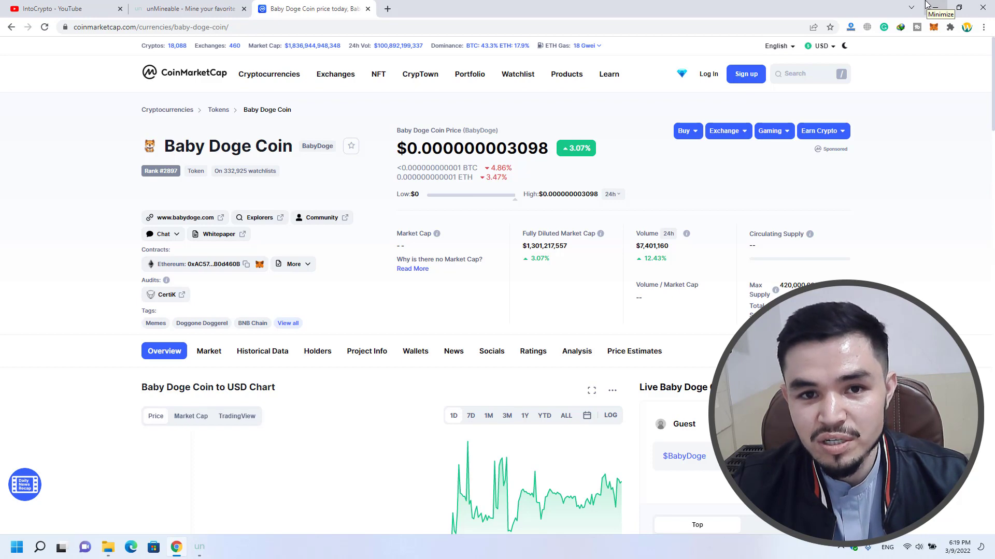
click(95, 6)
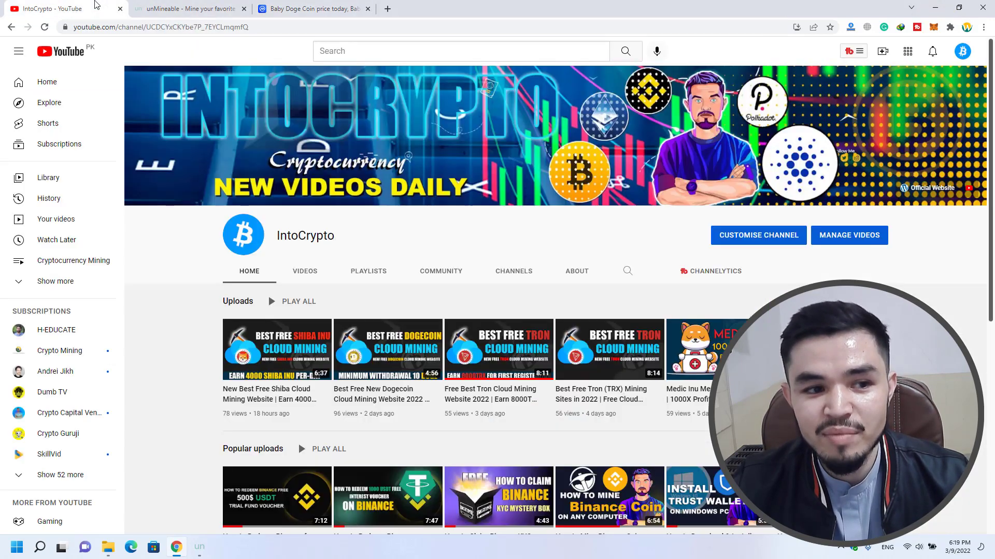
scroll(854, 217, down, 6)
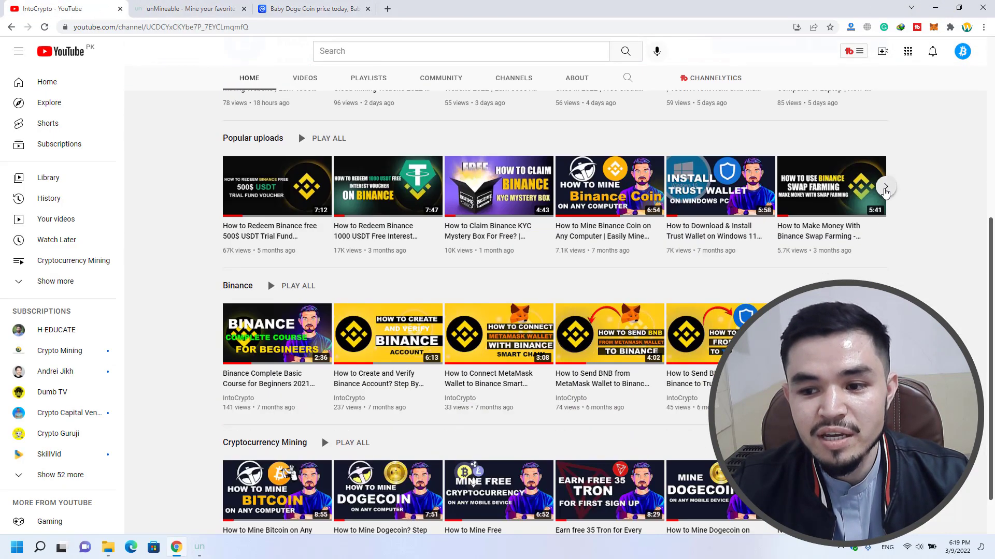
click(886, 188)
mouse_move(339, 193)
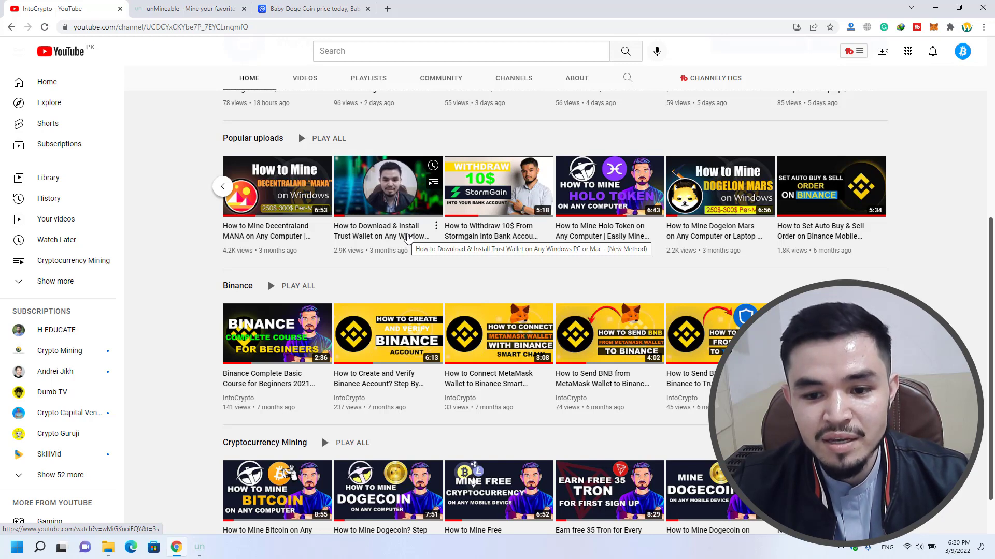
scroll(408, 237, left, 5)
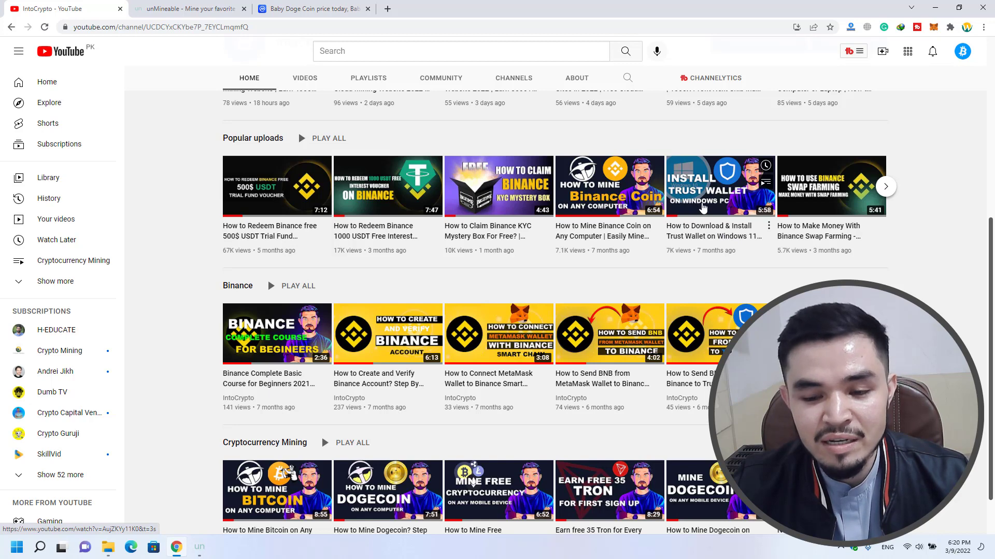
scroll(923, 259, up, 2)
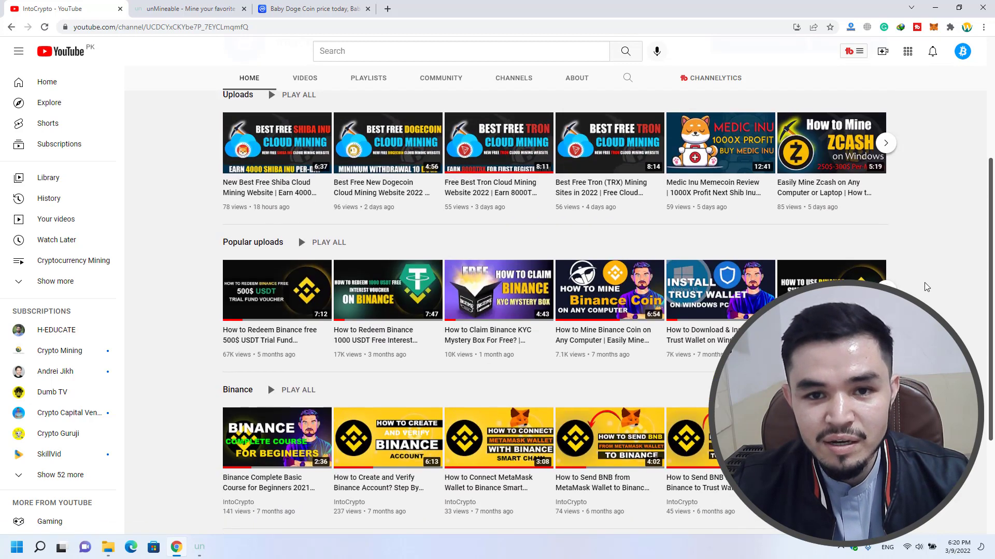
scroll(926, 287, up, 3)
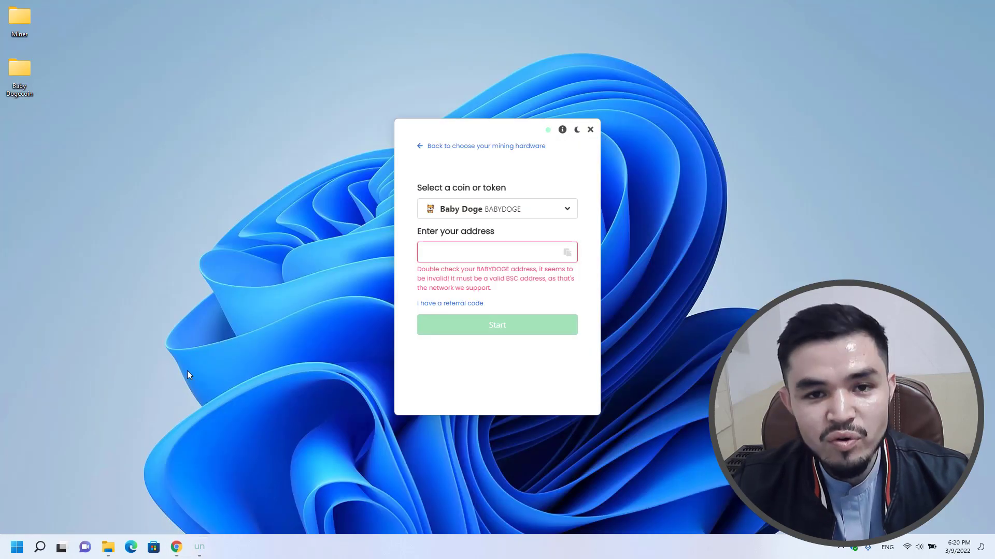
Step: Launch Trust Wallet in BlueStacks X from the Start menu
click(19, 546)
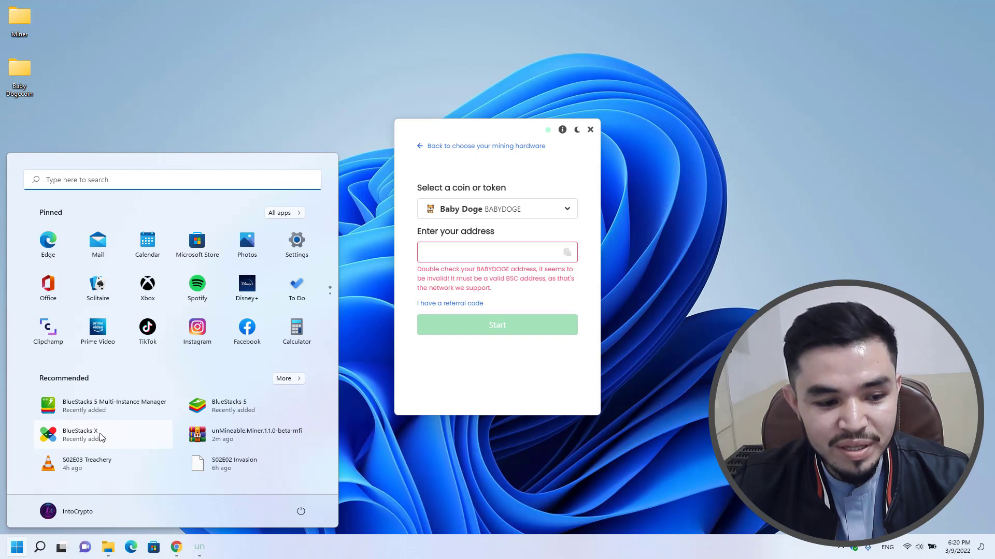
click(101, 438)
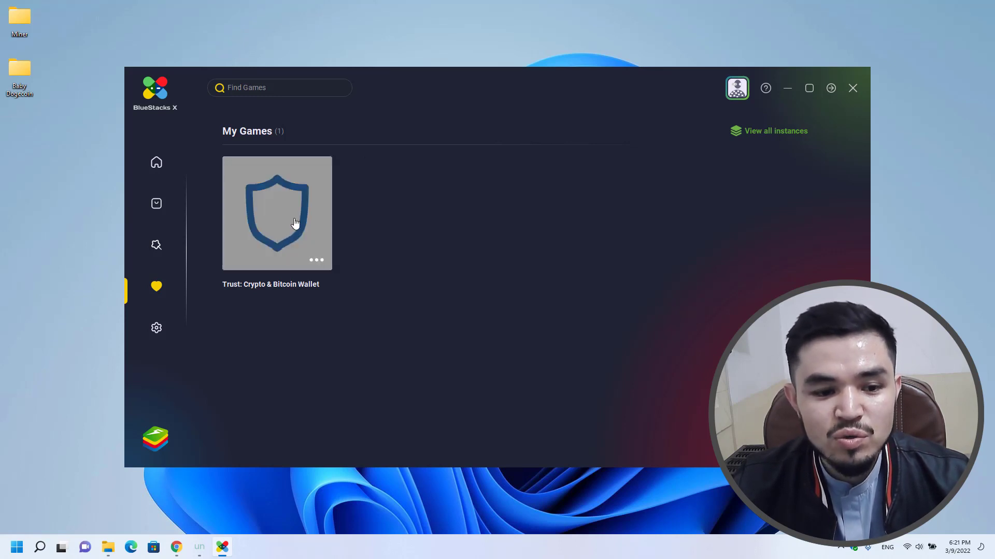
click(265, 222)
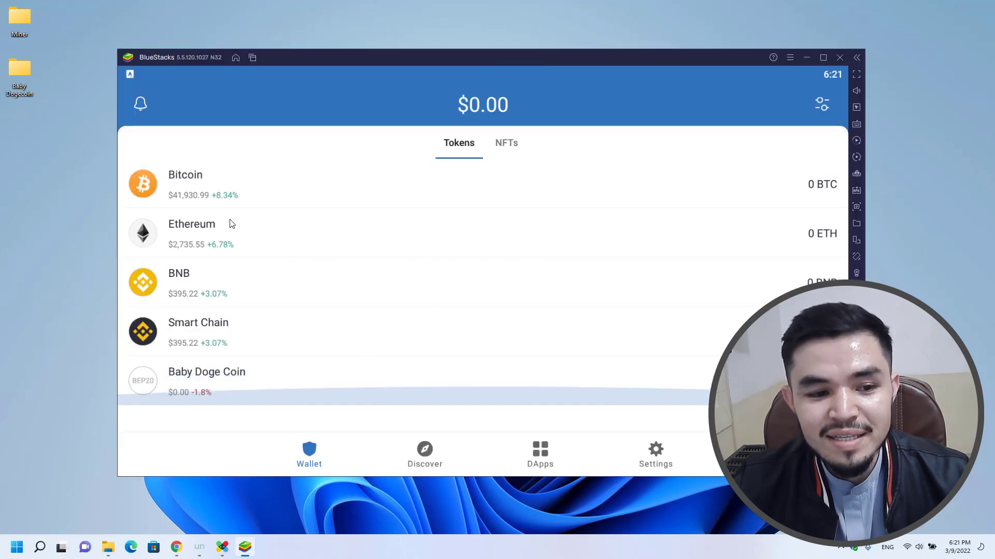
scroll(259, 196, up, 3)
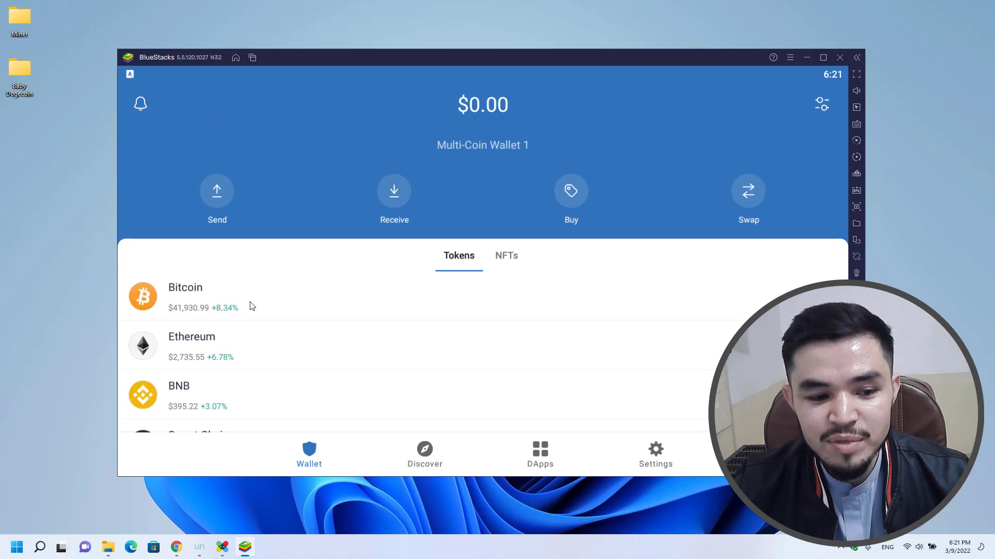
scroll(249, 308, down, 3)
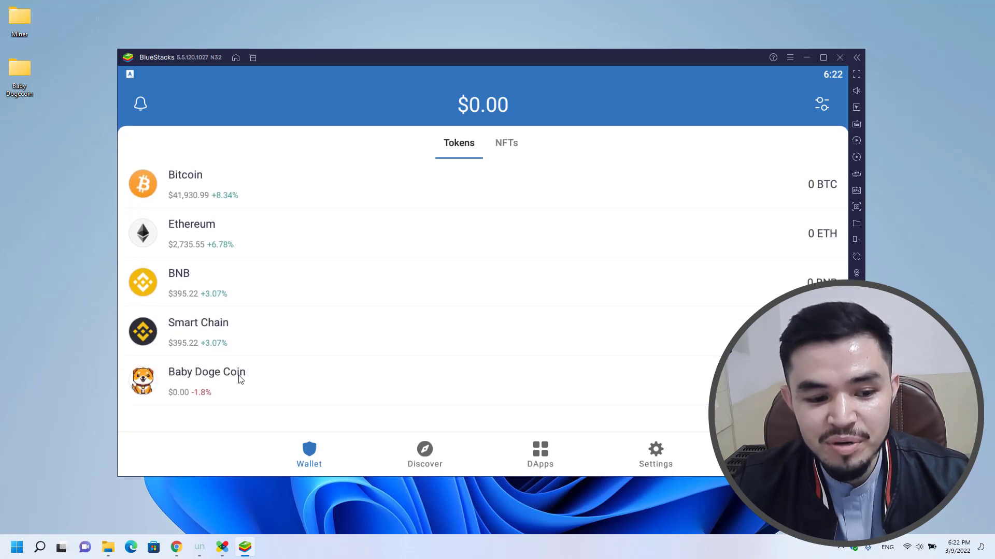
scroll(394, 326, up, 4)
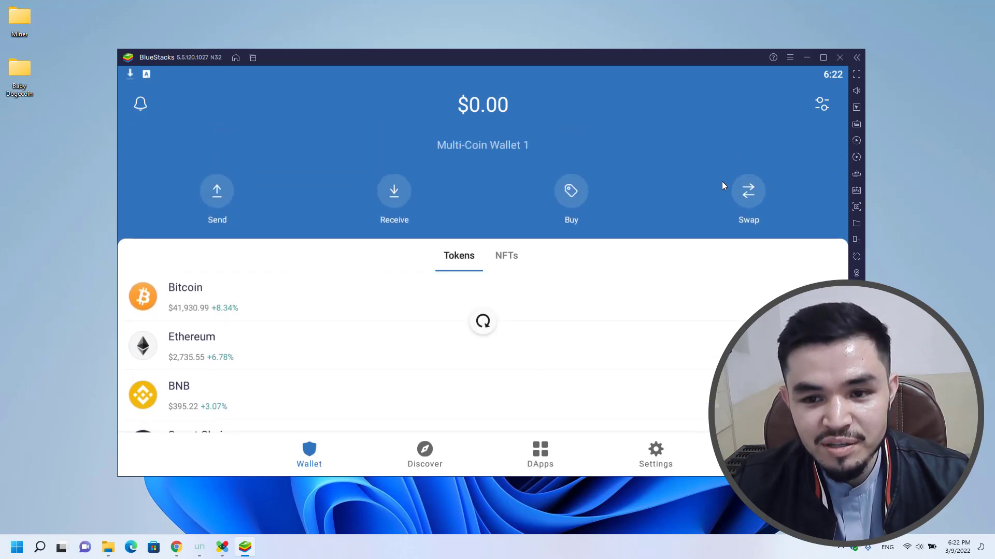
Step: Search the wallet's tokens for 'baby dogecoin', then clear the search and return to the wallet
click(821, 105)
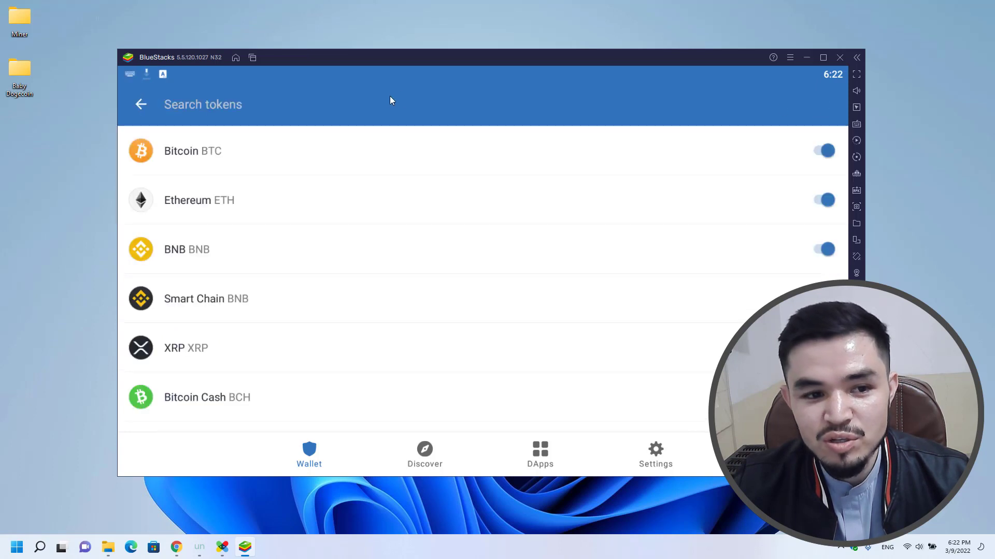
text(baby dogecoin)
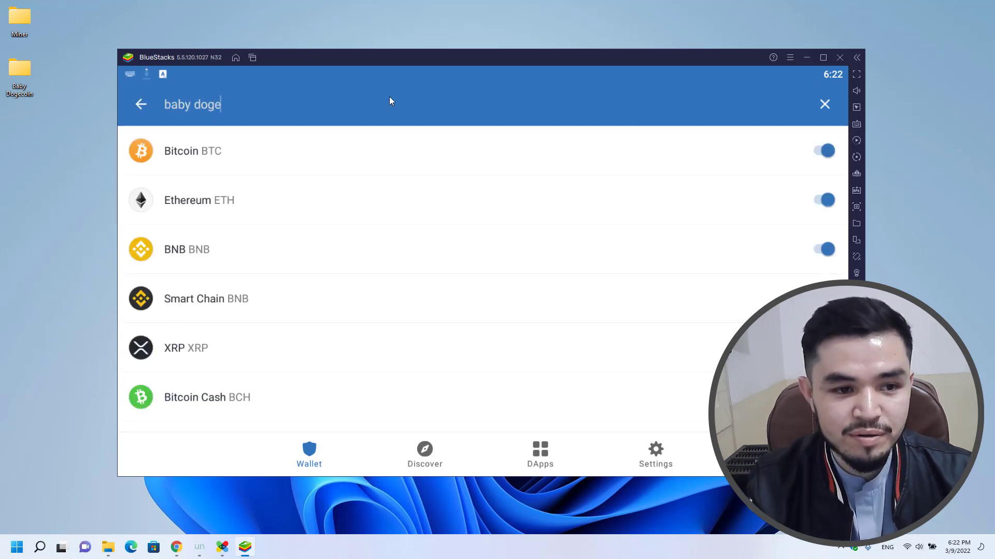
key(BackSpace)
key(BackSpace)
key(BackSpace)
key(BackSpace)
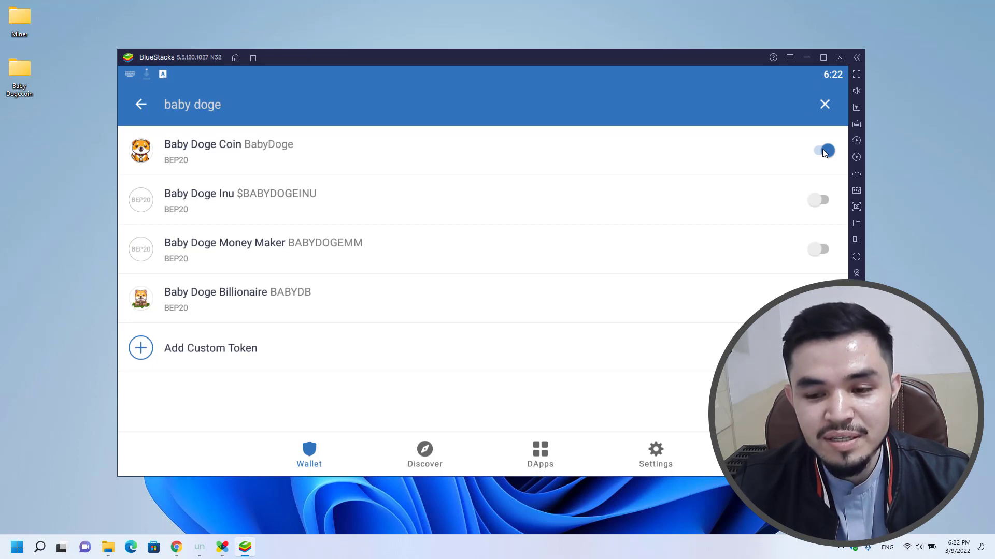
click(823, 104)
click(143, 103)
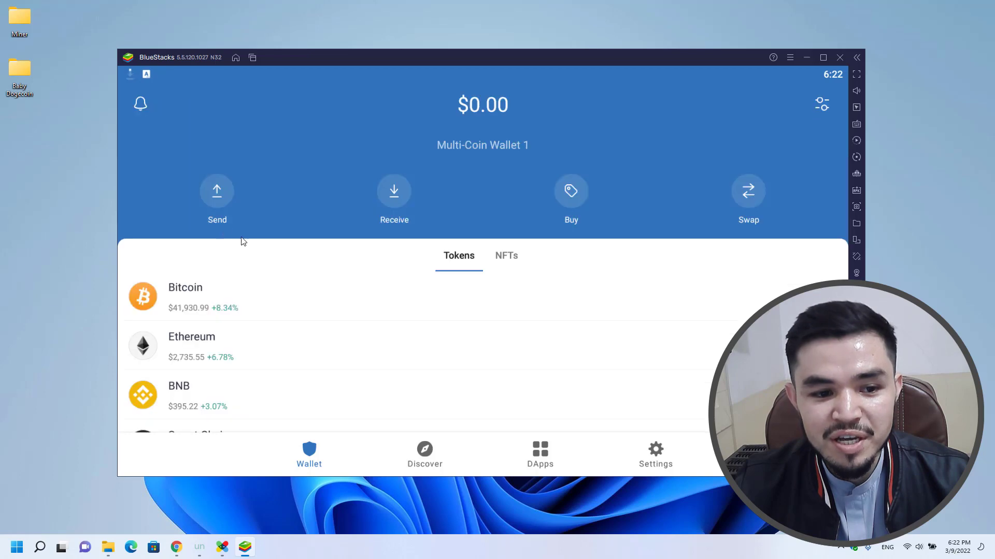
Step: Copy the Baby Doge Coin (BEP20) receiving address and minimize BlueStacks
scroll(438, 325, down, 5)
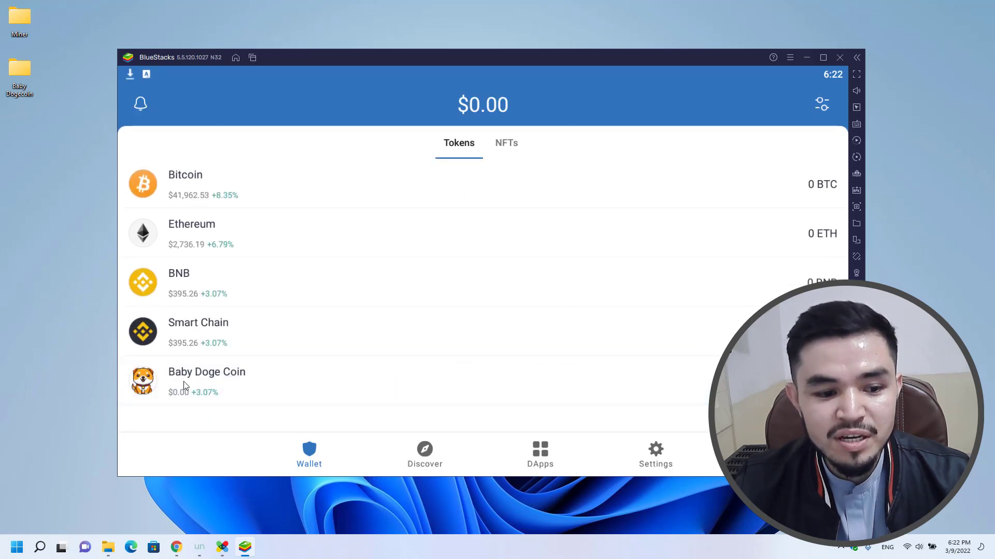
click(184, 386)
click(509, 271)
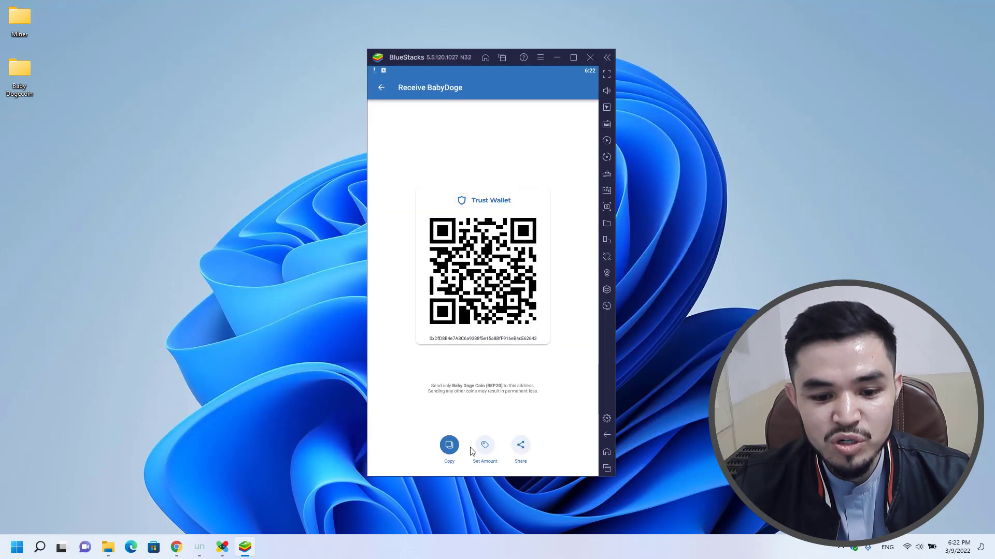
click(449, 445)
click(557, 57)
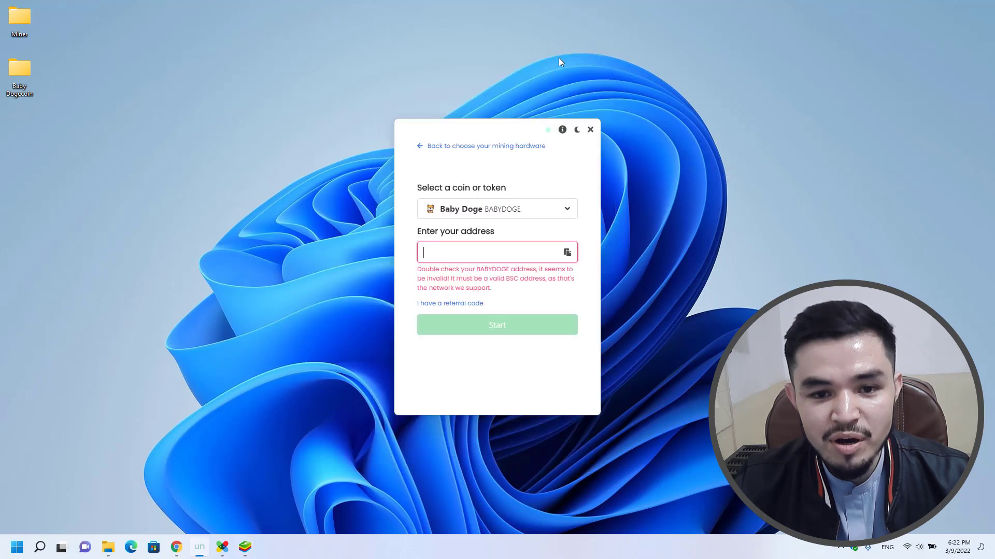
Step: Paste the Trust Wallet address into the miner and start mining Baby Doge
click(517, 248)
key(ctrl+v)
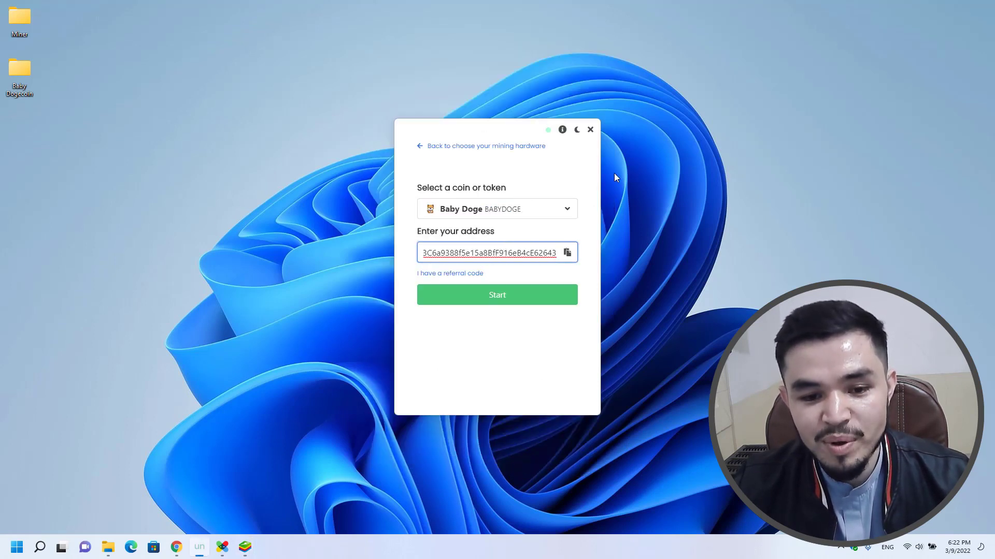
click(519, 298)
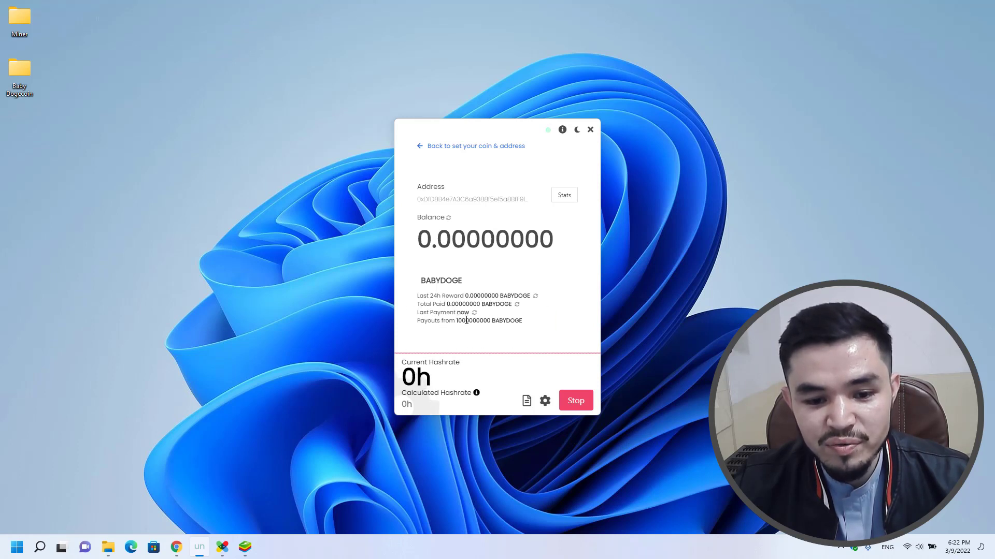
drag(472, 320, 481, 320)
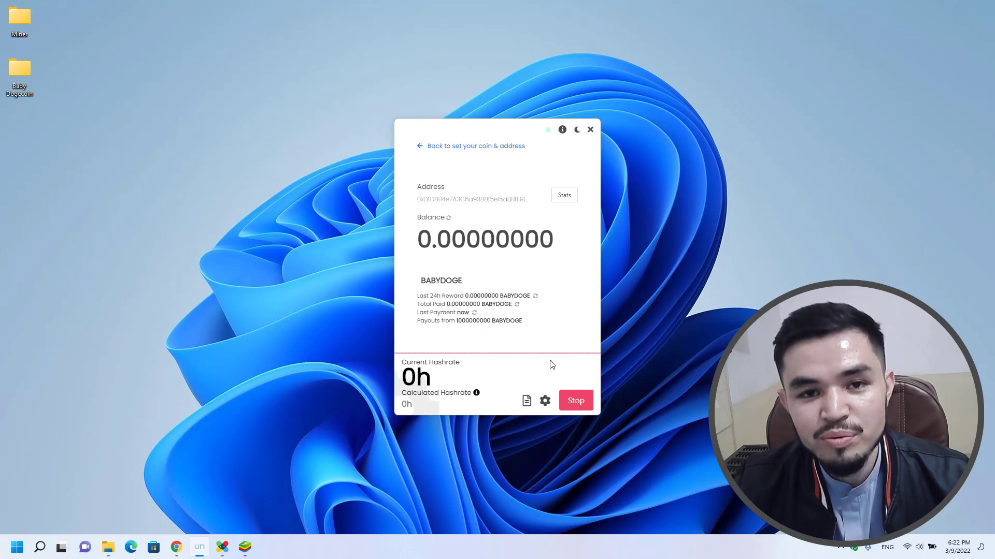
Step: Review Advanced settings without changes, then open the address's BABYDOGE stats page
click(545, 402)
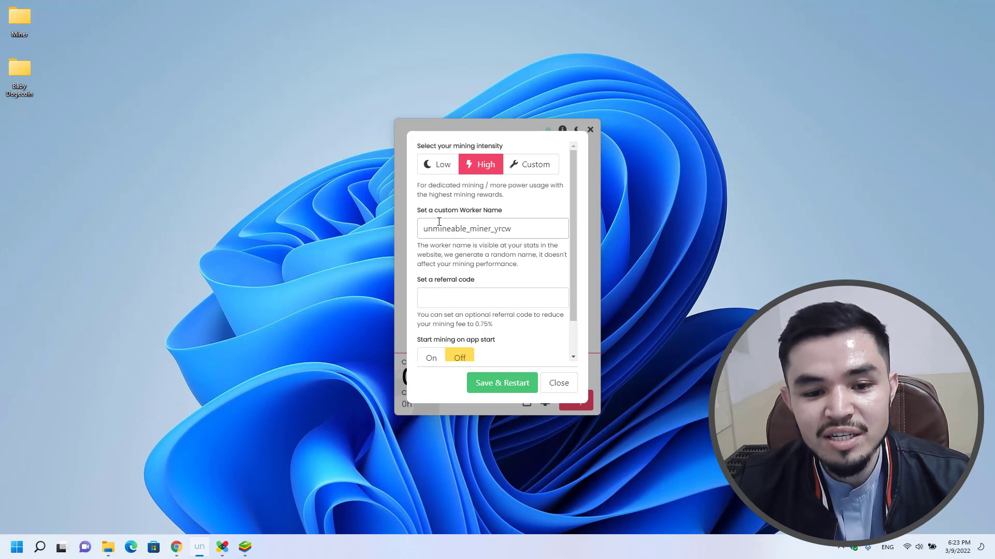
scroll(463, 269, down, 2)
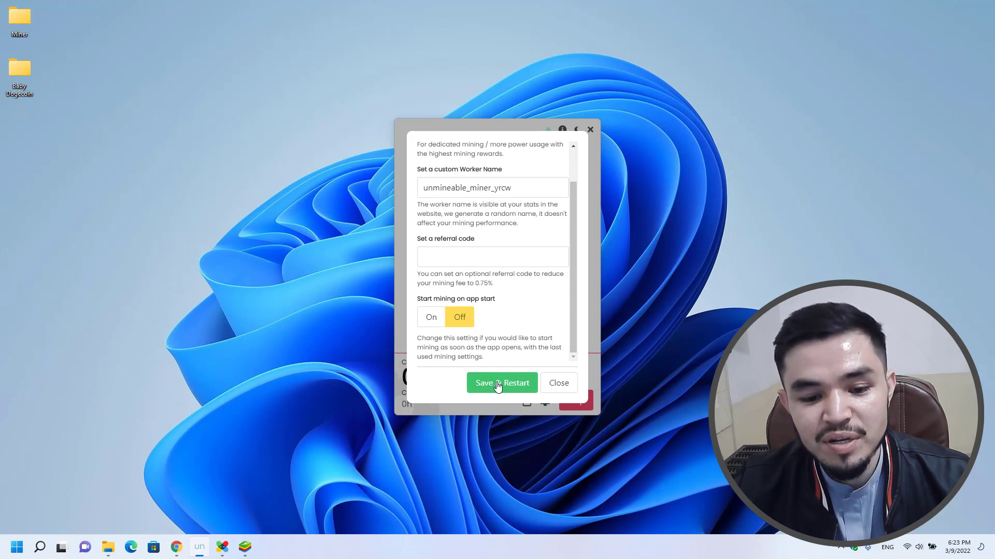
click(550, 382)
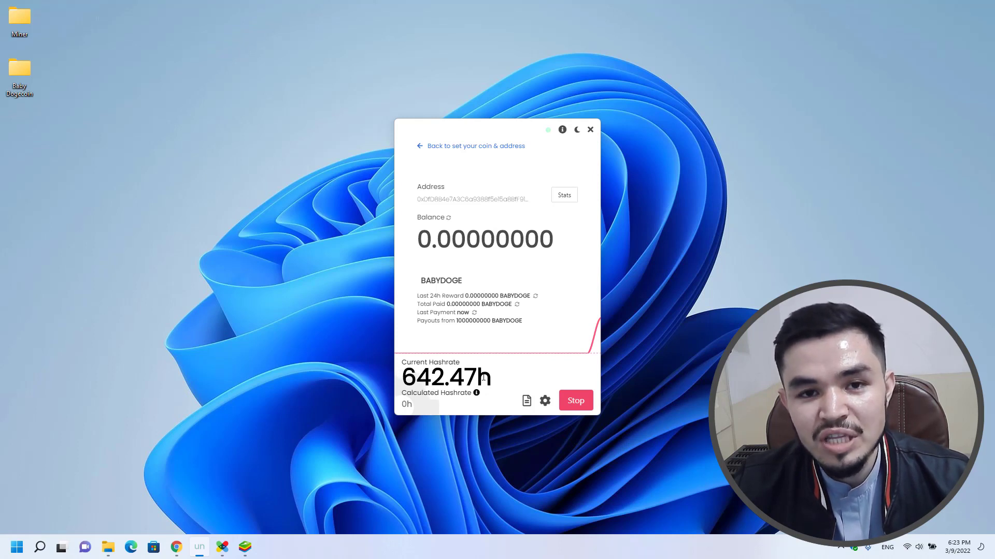
mouse_move(479, 338)
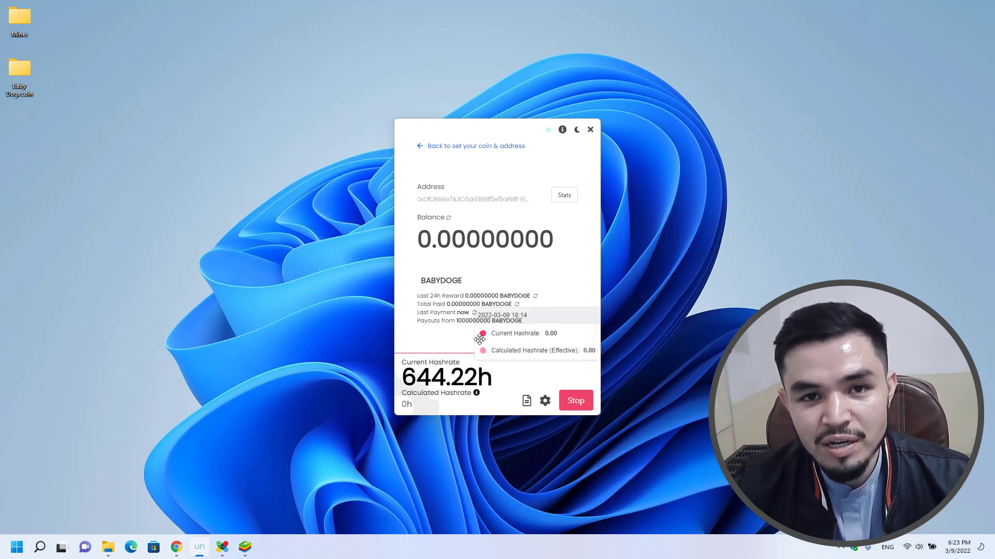
drag(507, 128, 501, 119)
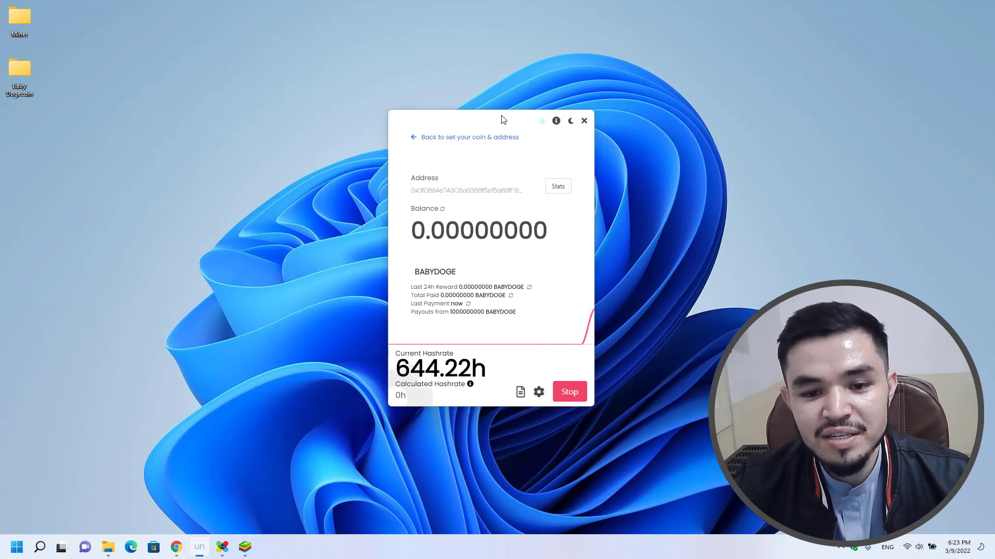
click(558, 188)
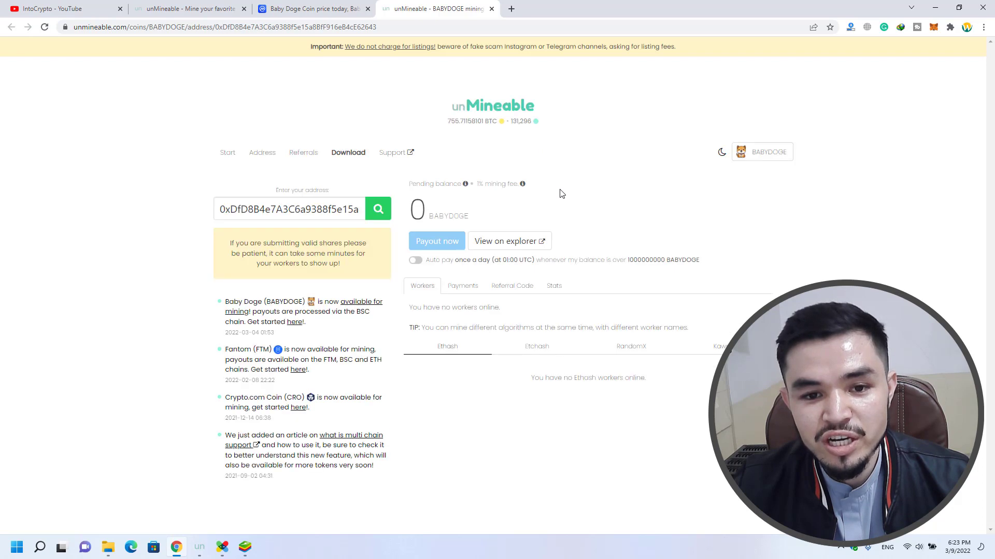
Step: Turn on daily auto pay for the Baby Doge address, then check its payments history and referral code
click(420, 262)
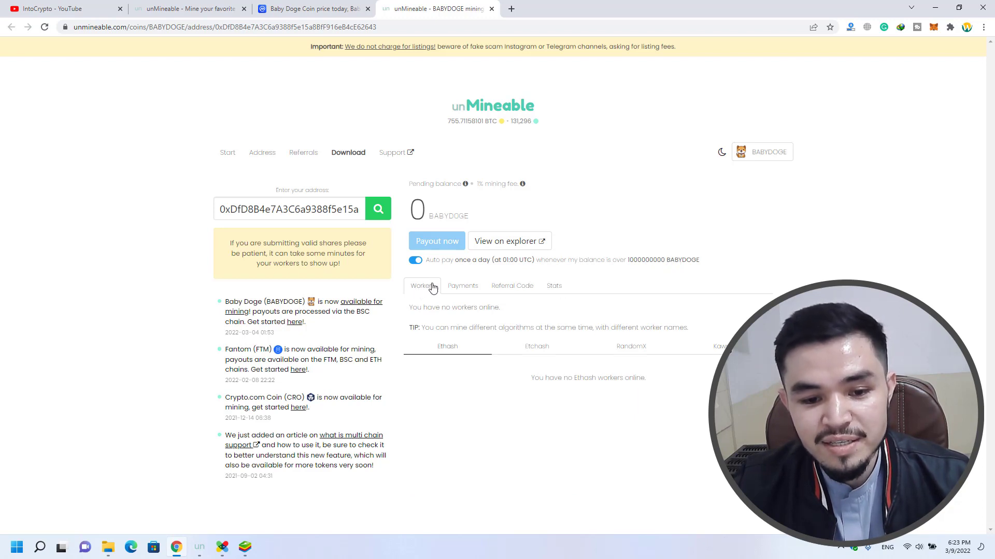
click(459, 288)
click(509, 288)
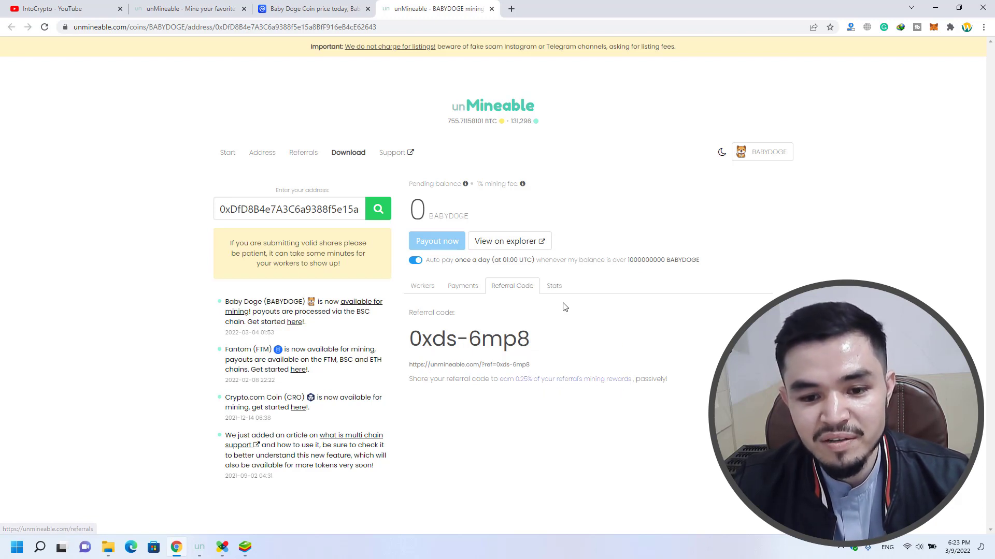
Step: Review the Stats tab showing 0 mining, referral and total balances, then restore Chrome beside the miner
click(554, 286)
scroll(555, 294, down, 2)
scroll(570, 314, down, 1)
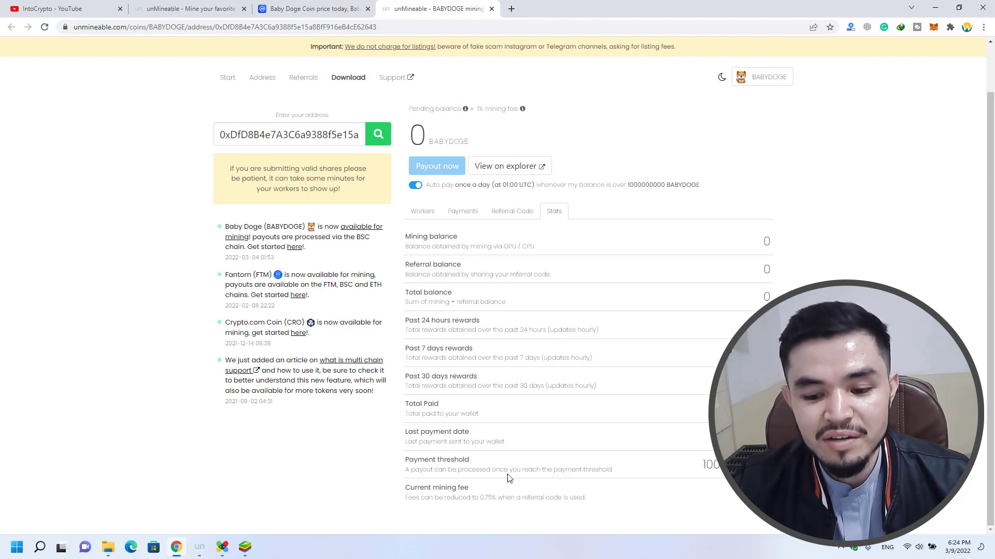
scroll(632, 459, up, 1)
click(959, 7)
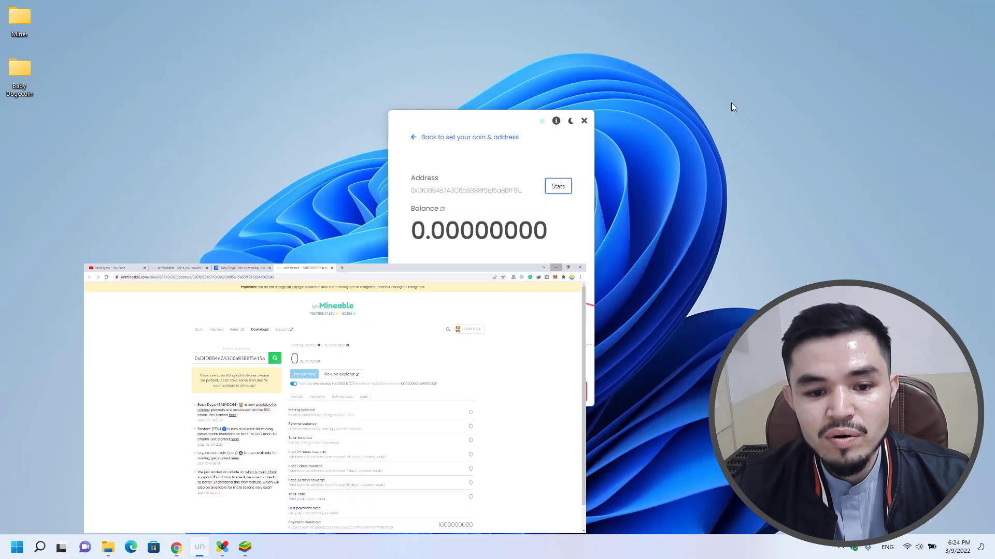